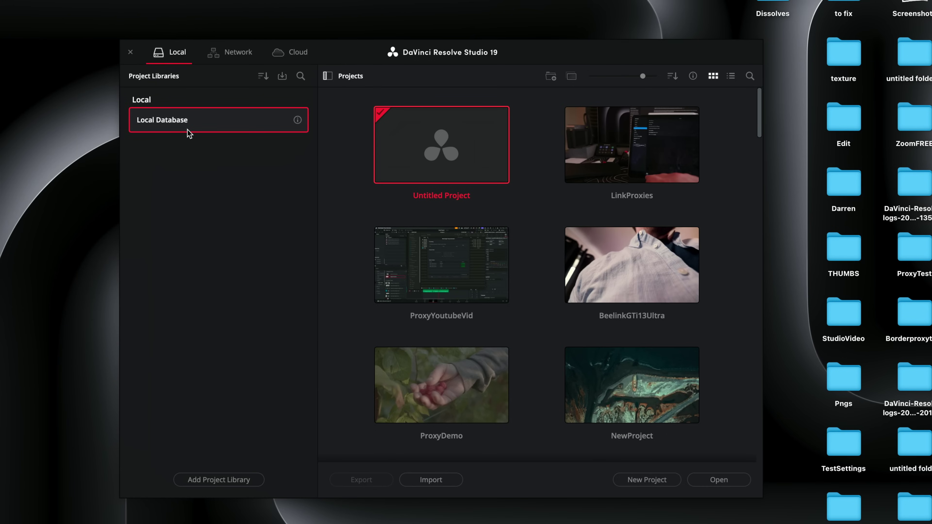
- Open the LinkProxies project and select the clips in the Master bin
click(610, 141)
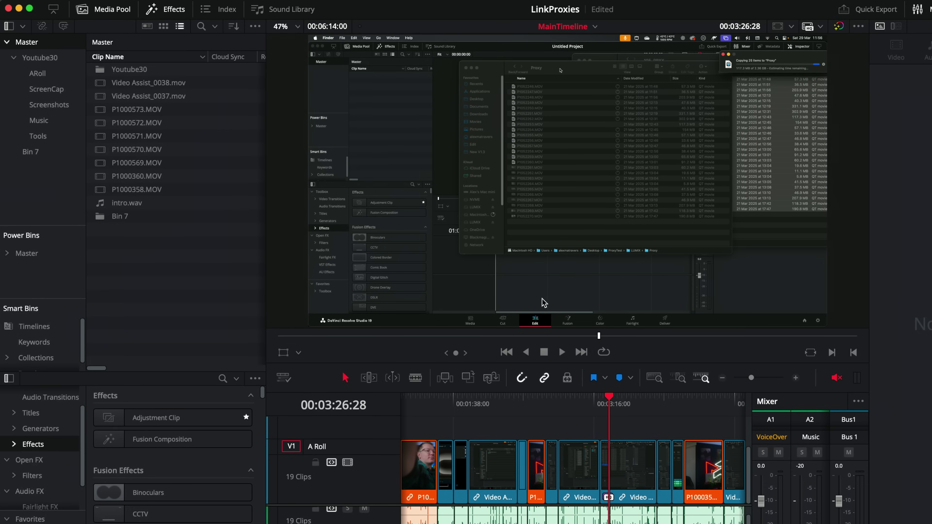
click(149, 83)
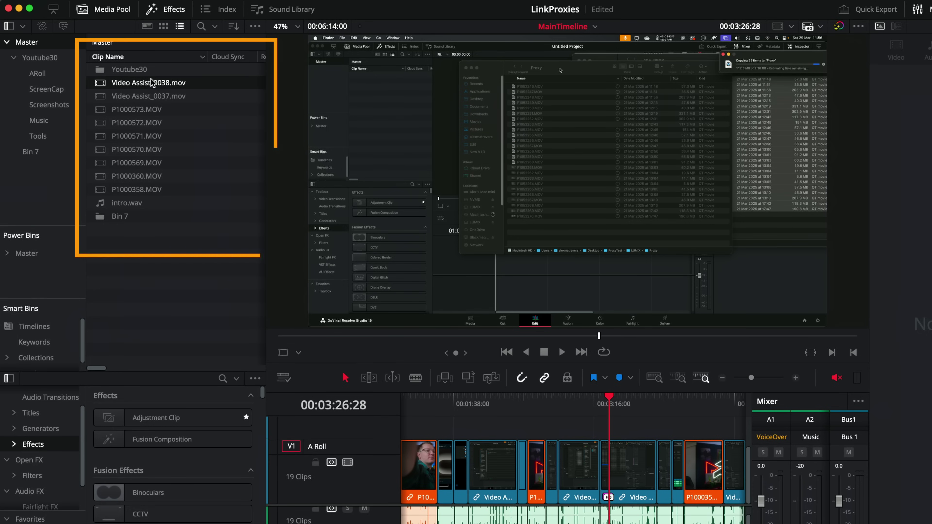
shift+click(147, 189)
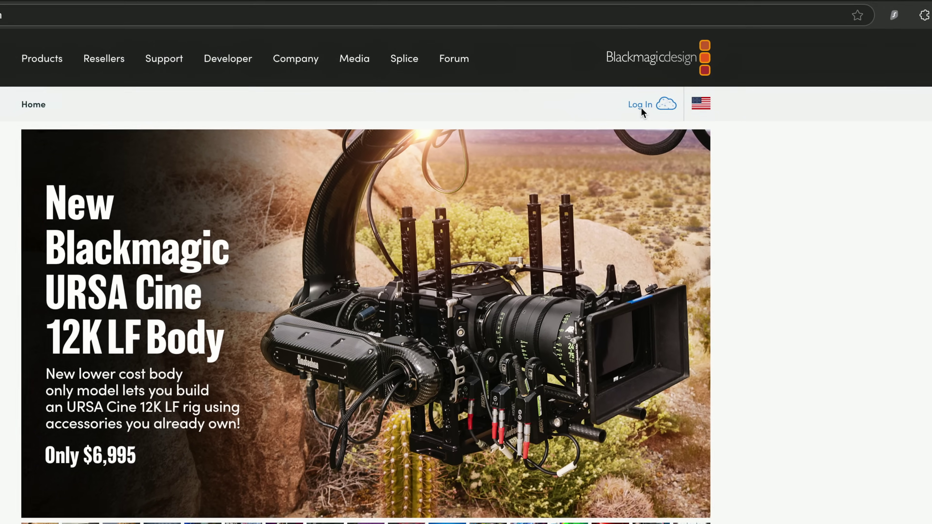
- Go to the Blackmagic Cloud sign-in page and start creating a free account
click(639, 110)
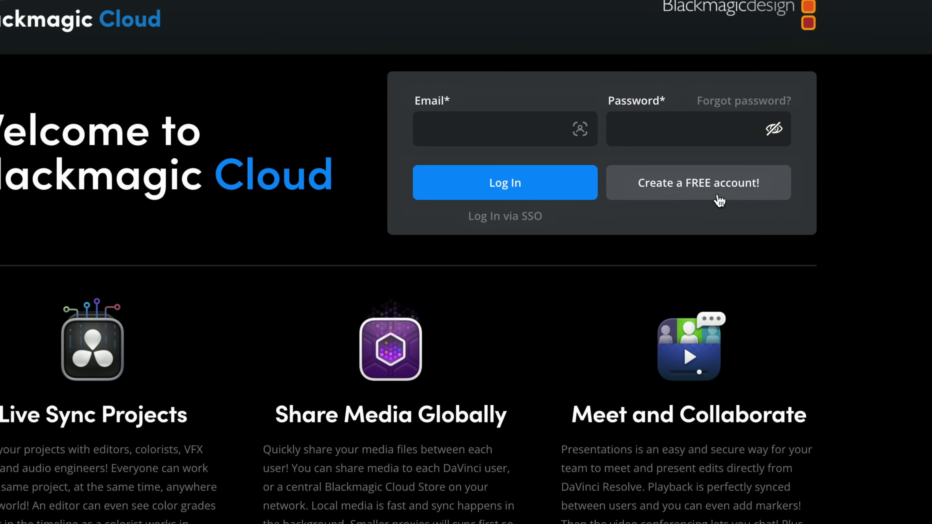
click(696, 191)
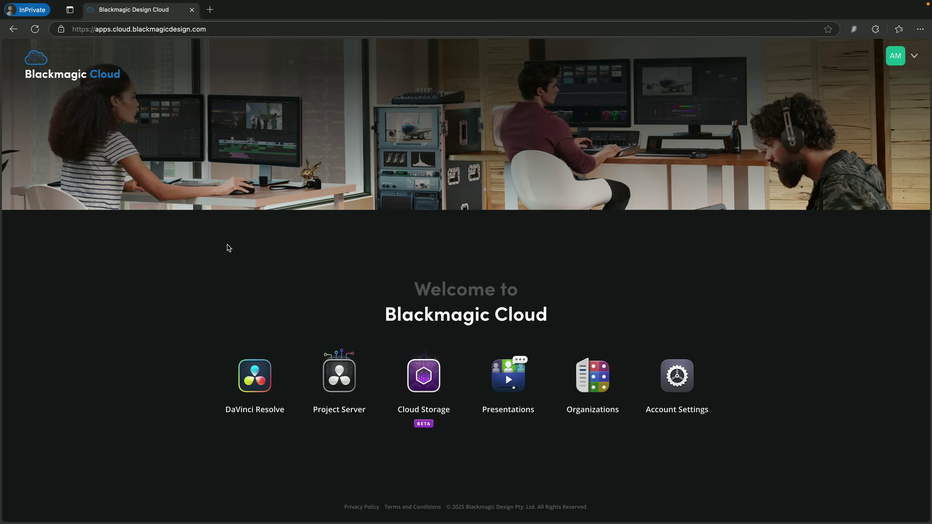
- Open the Project Server service from the Blackmagic Cloud welcome page
drag(229, 248, 664, 299)
click(617, 291)
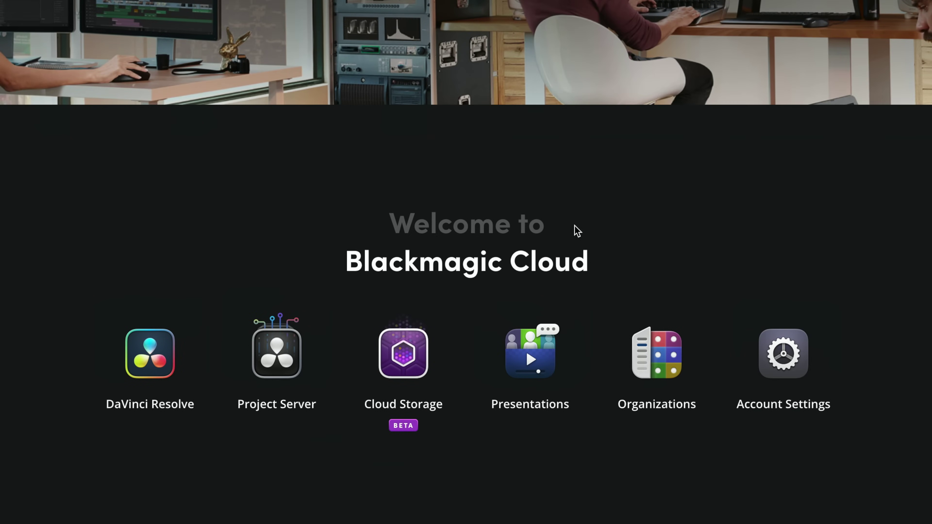
click(282, 369)
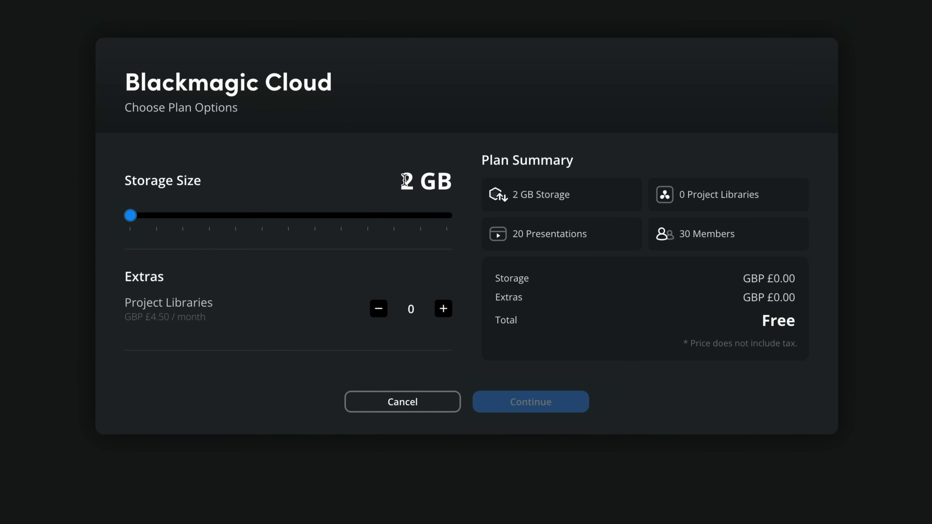
- Try adding one extra project library at £4.50/month, then remove it again
drag(405, 180, 452, 183)
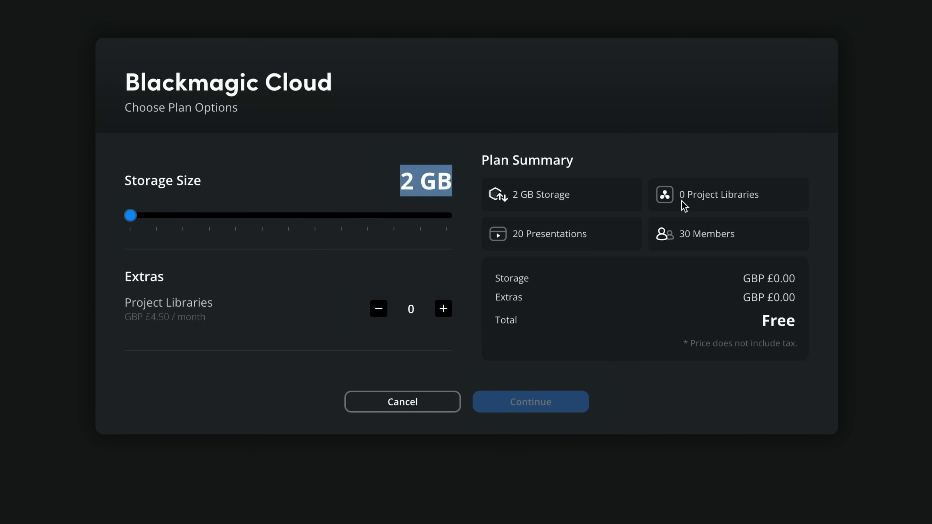
drag(679, 196, 754, 195)
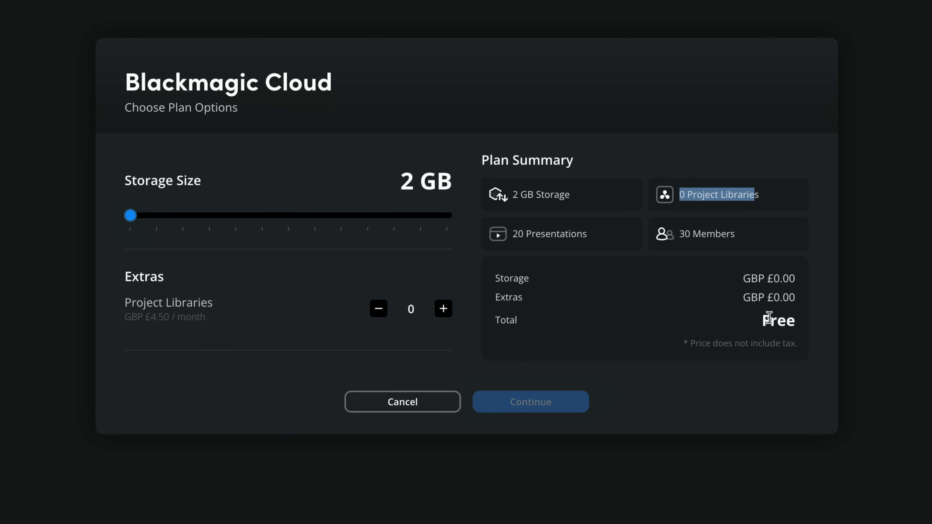
click(379, 309)
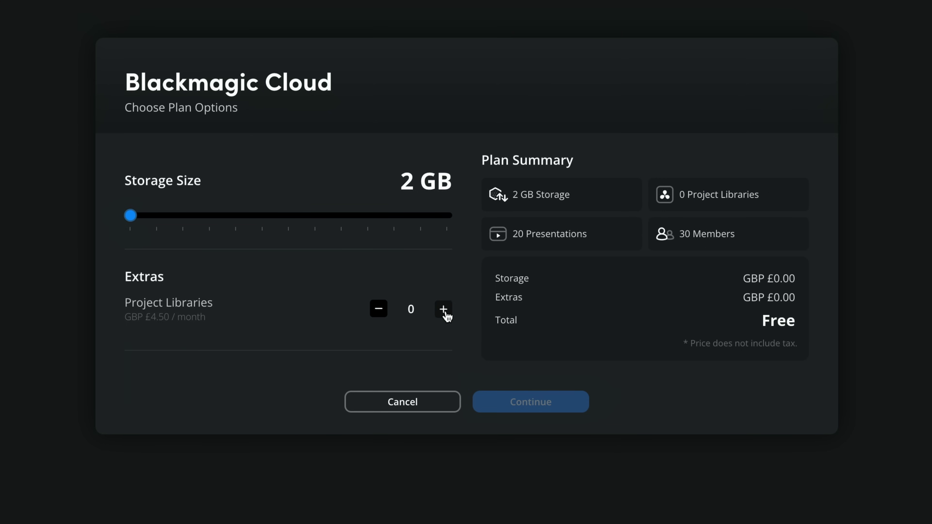
click(446, 315)
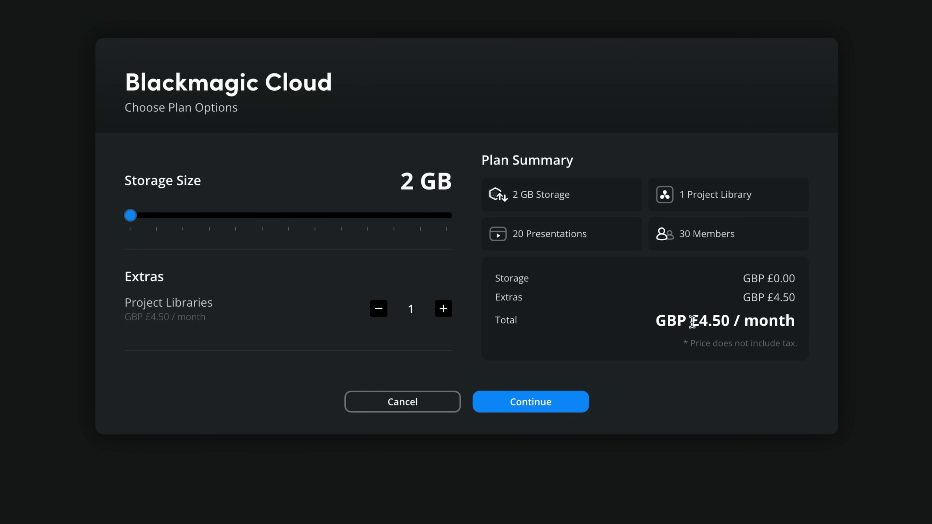
drag(692, 323, 783, 322)
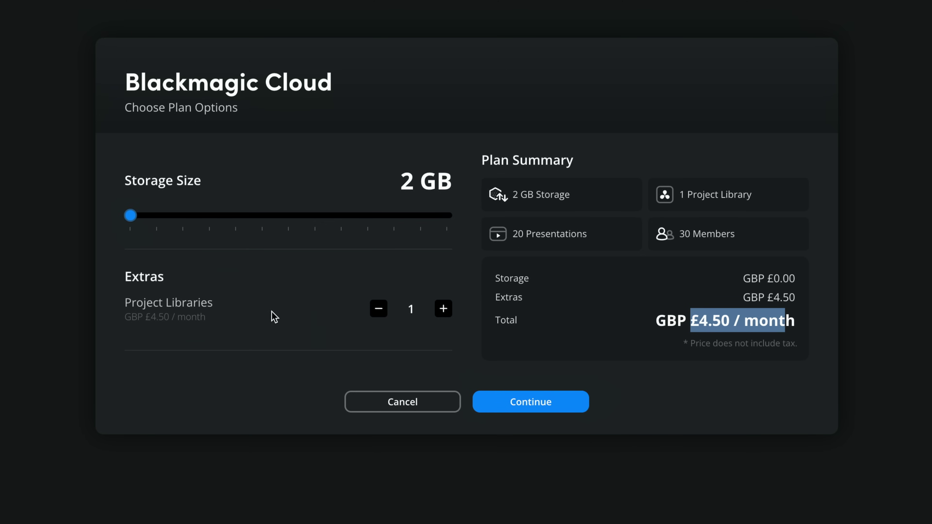
click(378, 309)
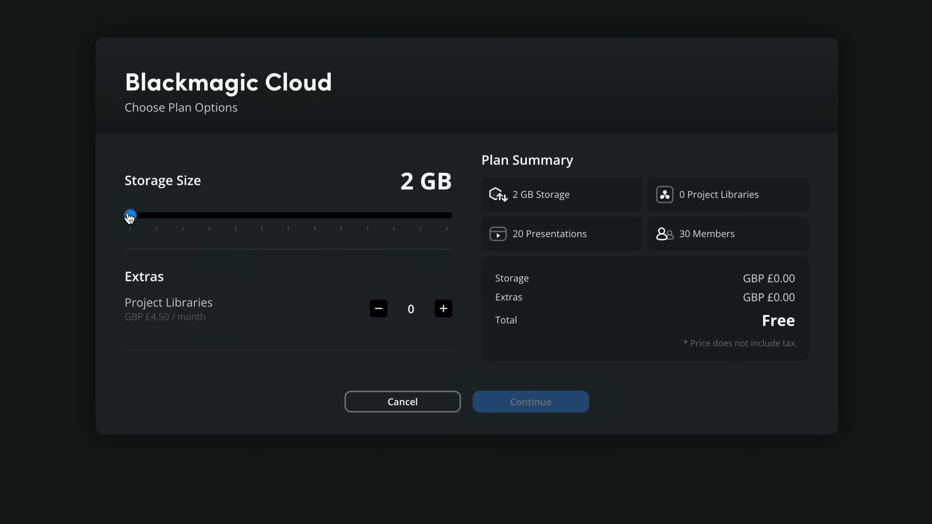
- Raise storage to 500 GB, including 1 Project Library, for £6.50 per month
drag(131, 219, 150, 220)
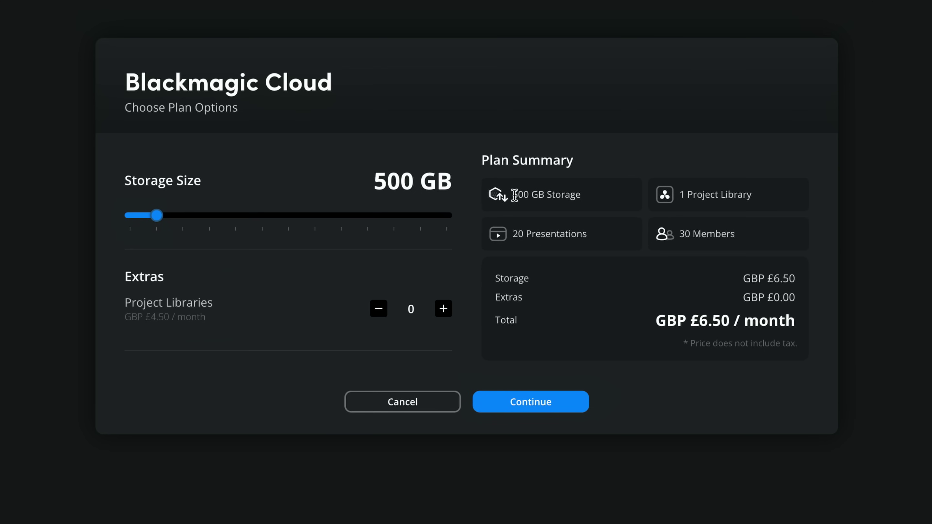
drag(516, 194, 584, 198)
drag(681, 194, 755, 200)
triple_click(751, 196)
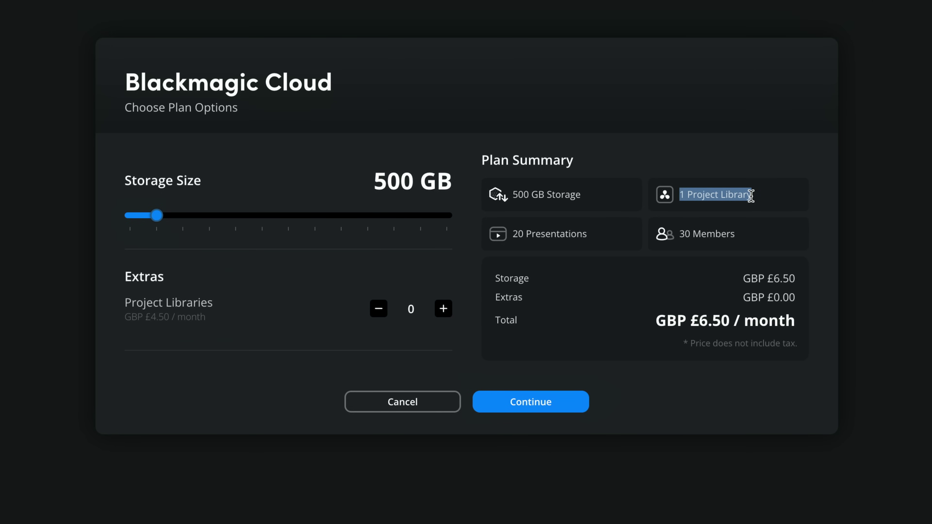
click(701, 196)
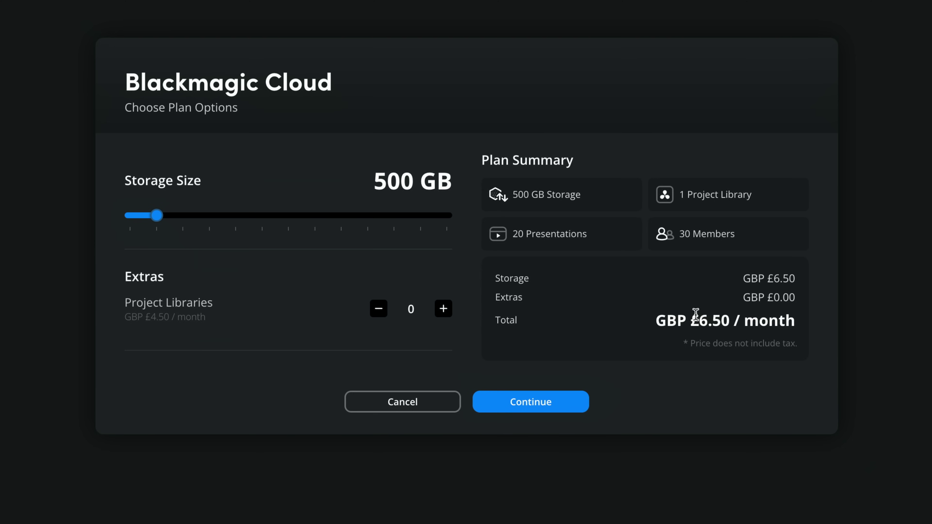
drag(692, 320, 800, 328)
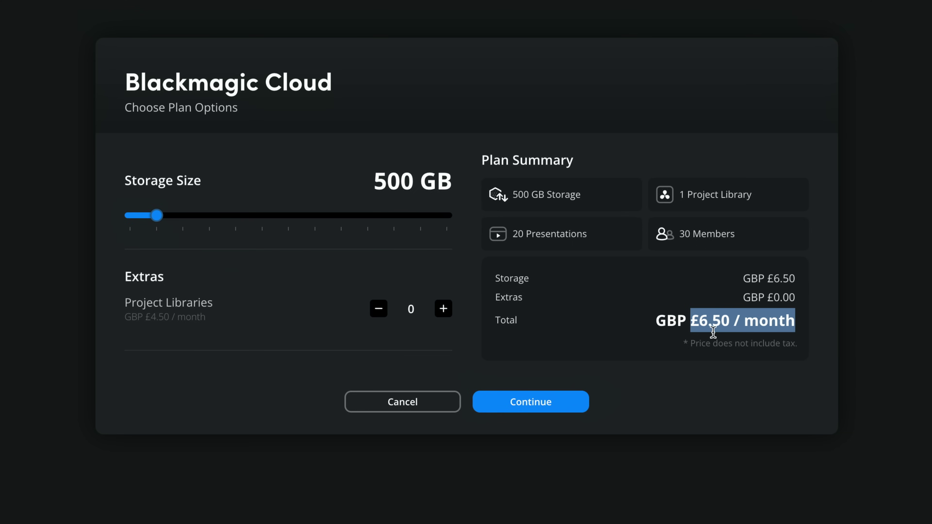
drag(514, 194, 582, 195)
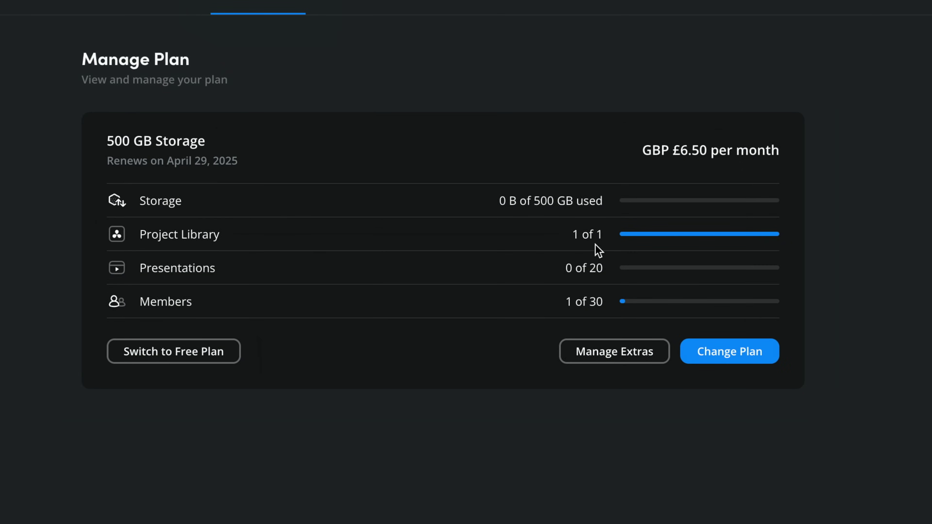
- Reopen the plan options via Change Plan
click(726, 354)
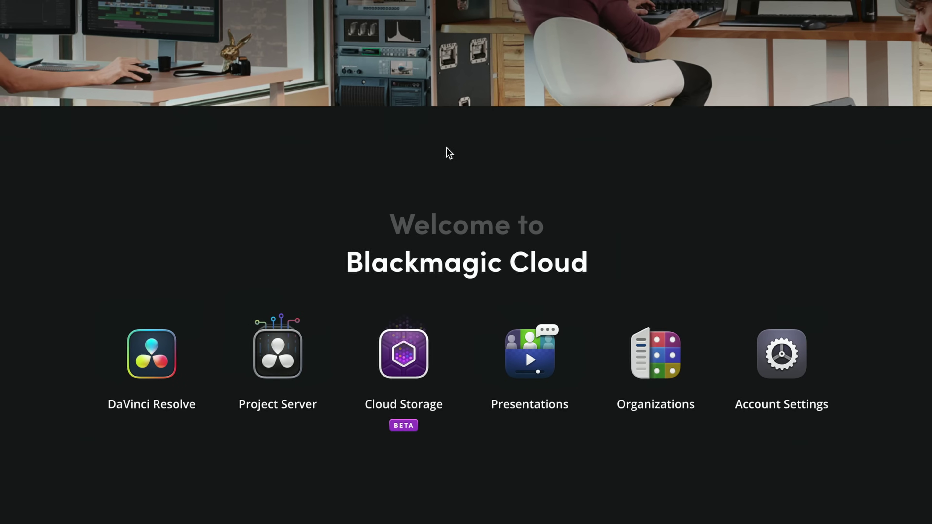
- In Project Server, start a new library named 'Demo'
drag(297, 183, 610, 252)
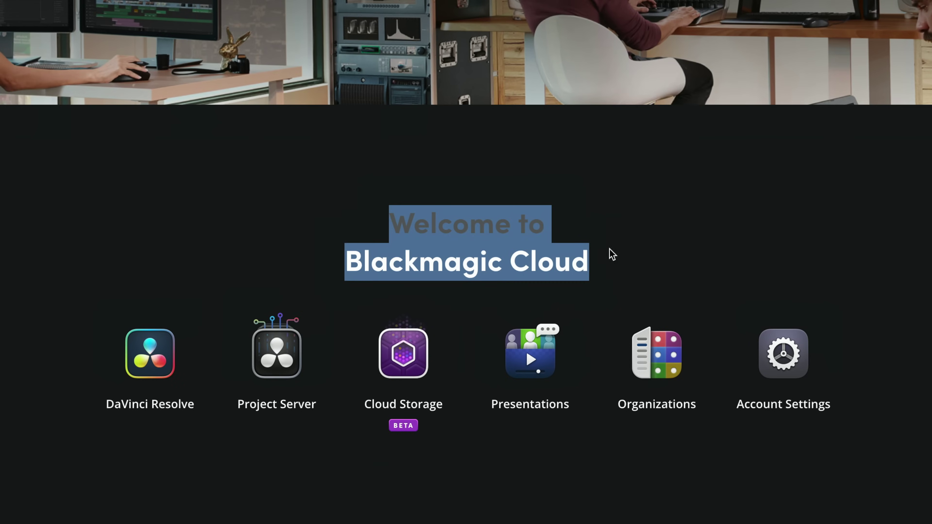
click(577, 161)
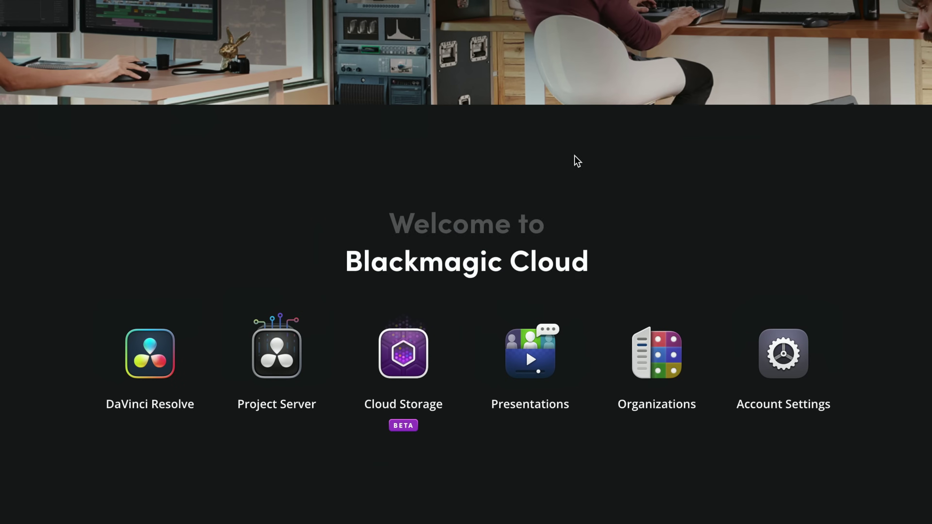
mouse_move(284, 367)
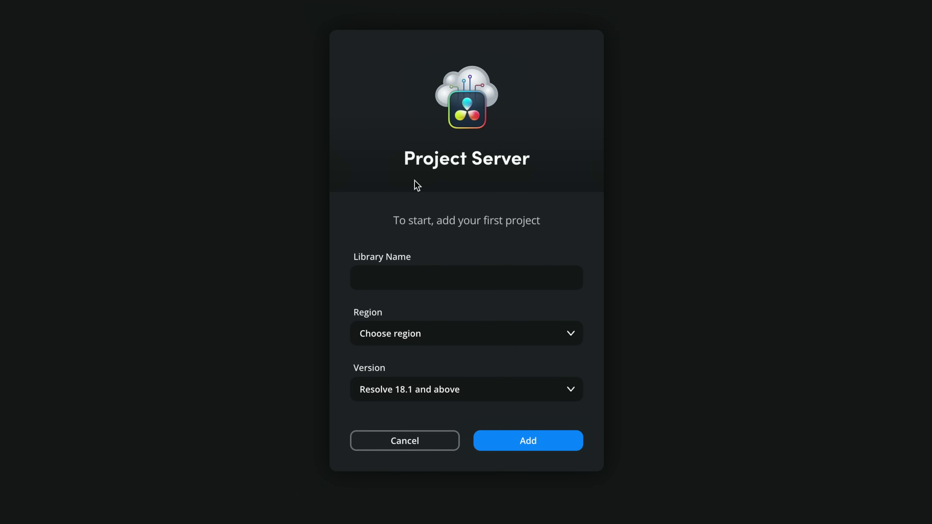
click(374, 272)
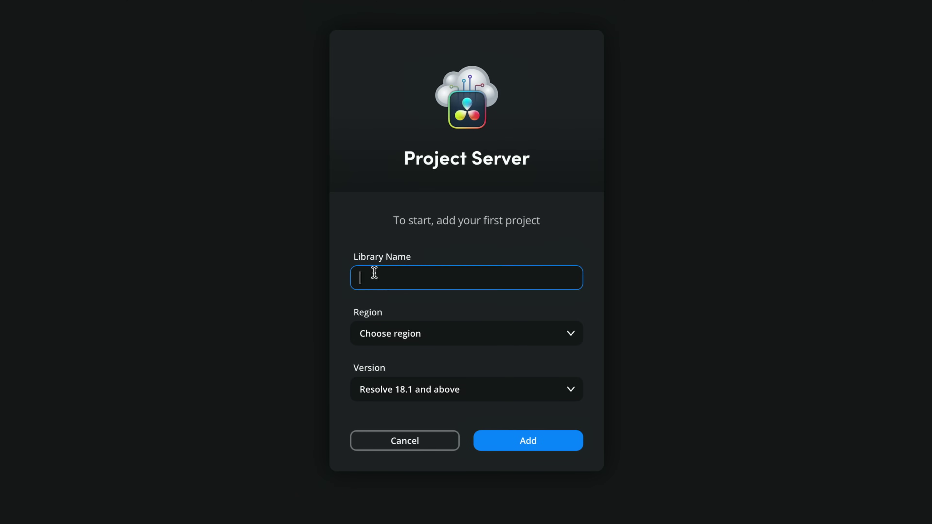
text(Demo)
- Set the region to Europe - London, keep Resolve 18.1 and above, and add the library
click(446, 339)
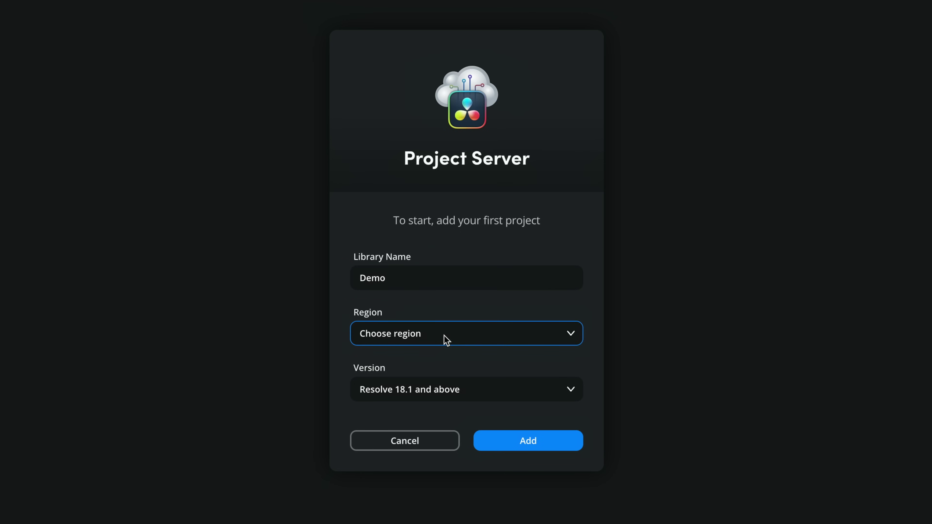
click(456, 340)
click(431, 426)
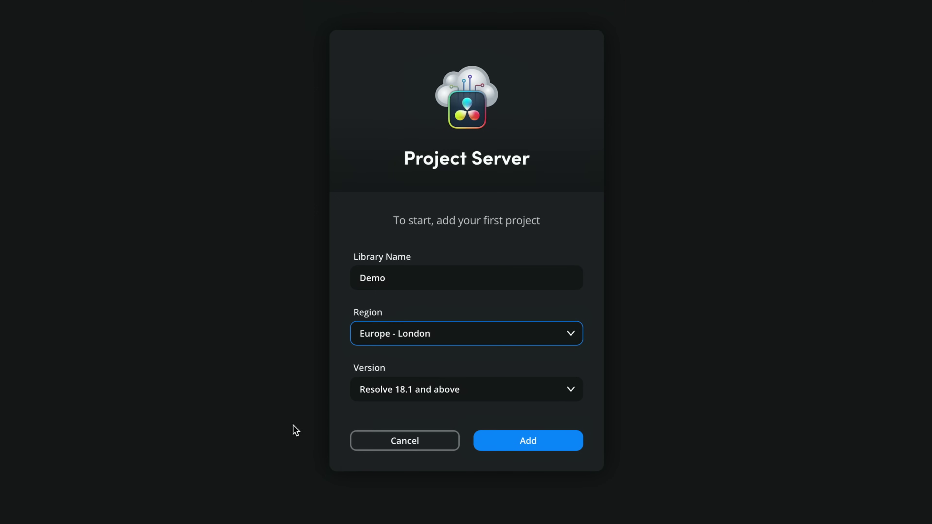
click(463, 390)
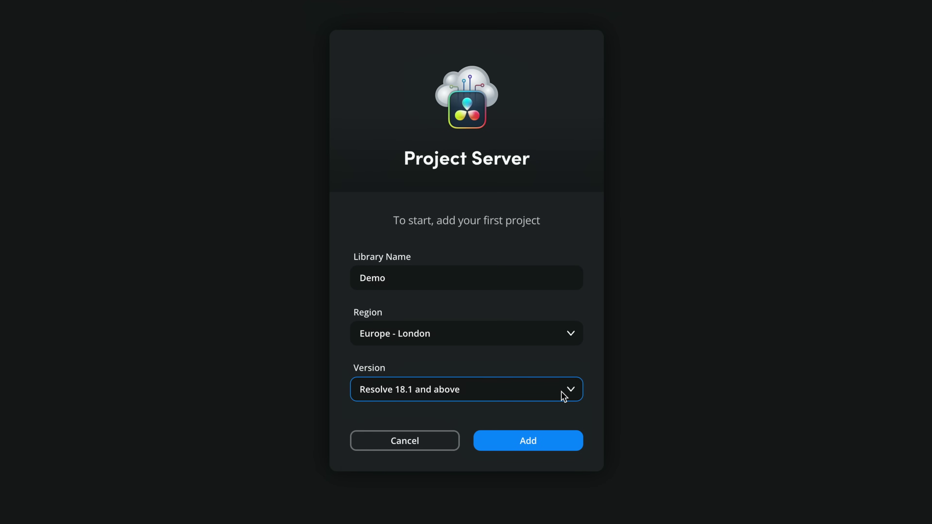
click(391, 390)
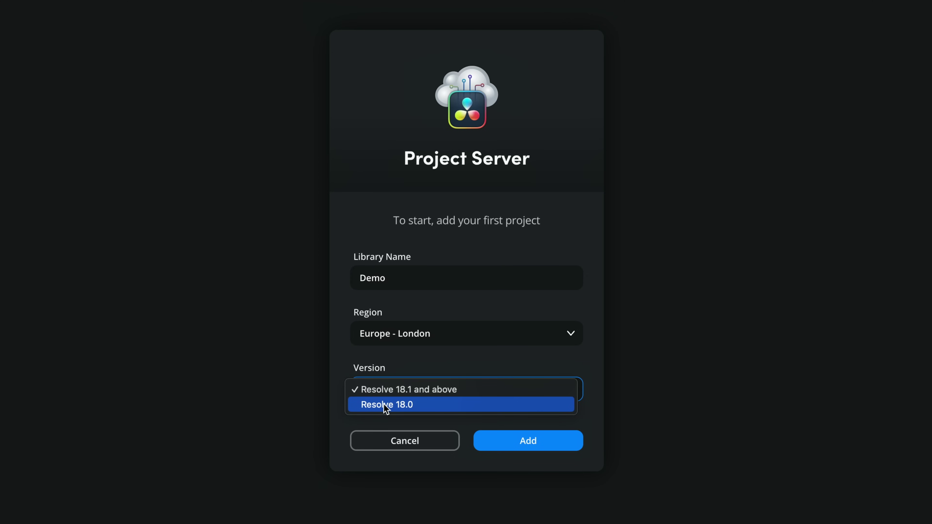
click(413, 396)
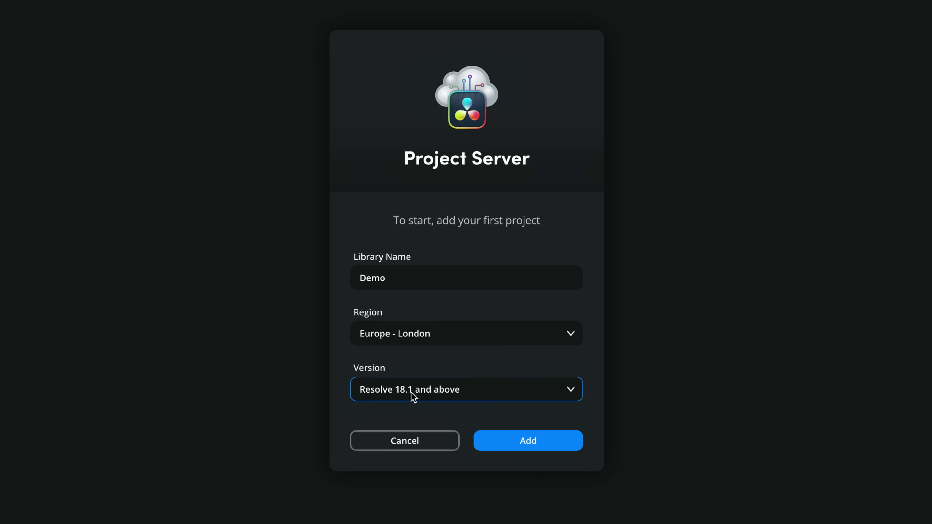
click(546, 449)
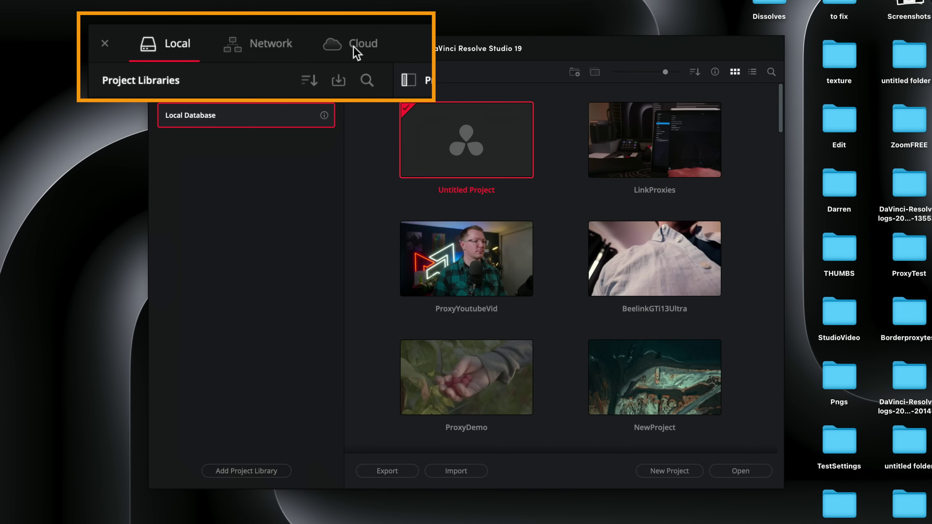
- Show the Cloud project libraries and check which account is signed in
click(321, 51)
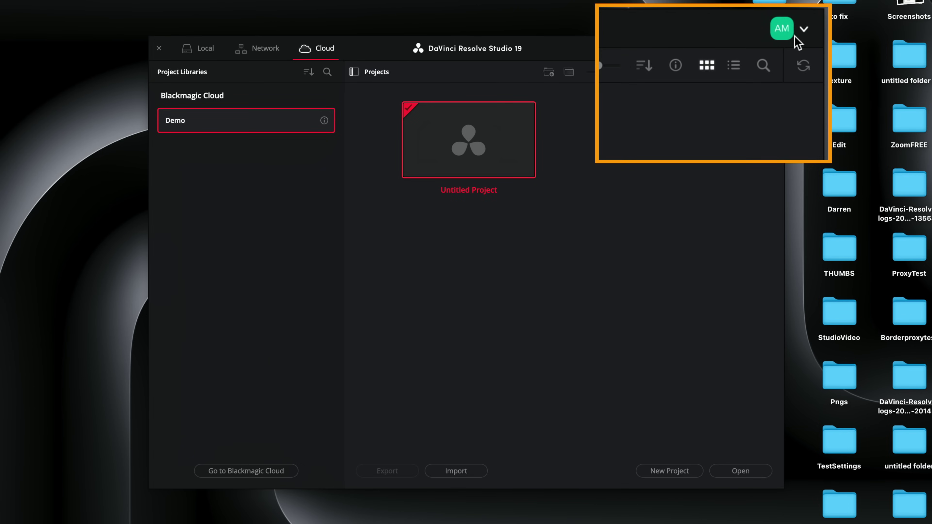
click(804, 29)
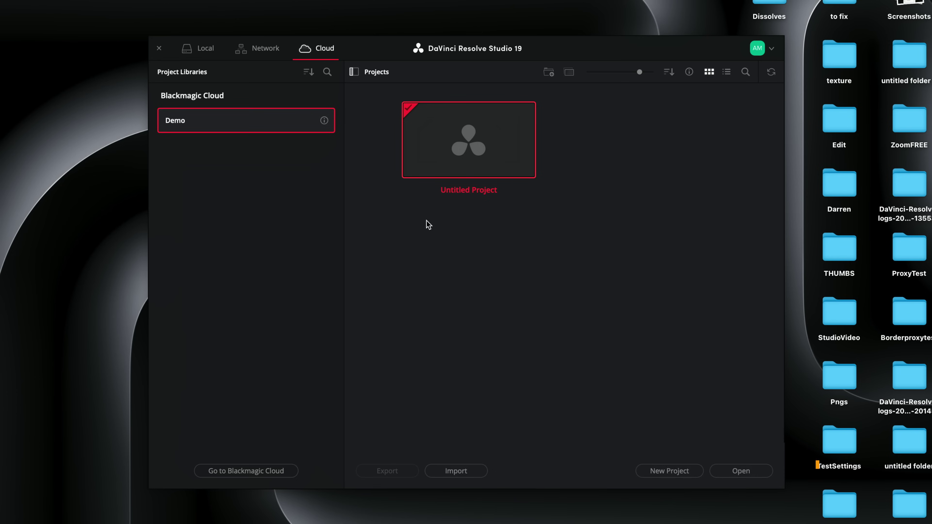
- Create the single-user cloud project 'Demo1' set to sync proxies only
click(679, 476)
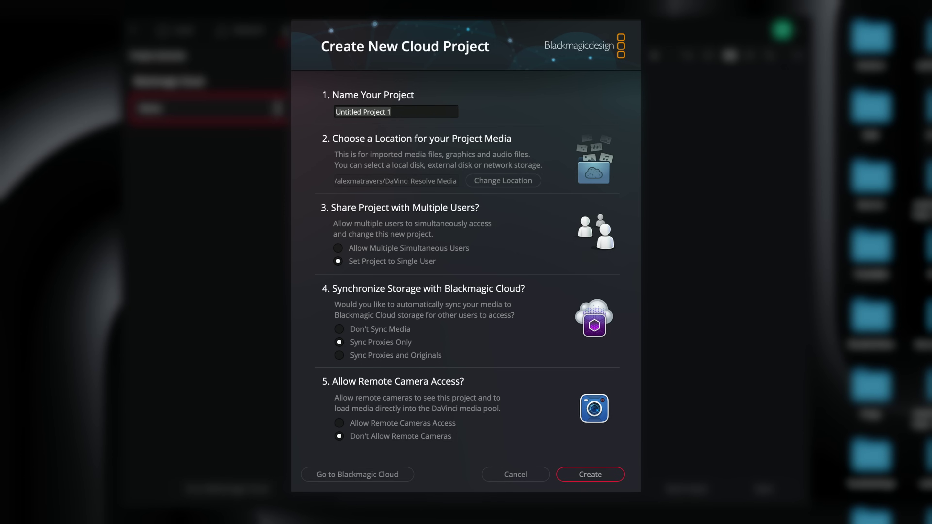
text(Demo1)
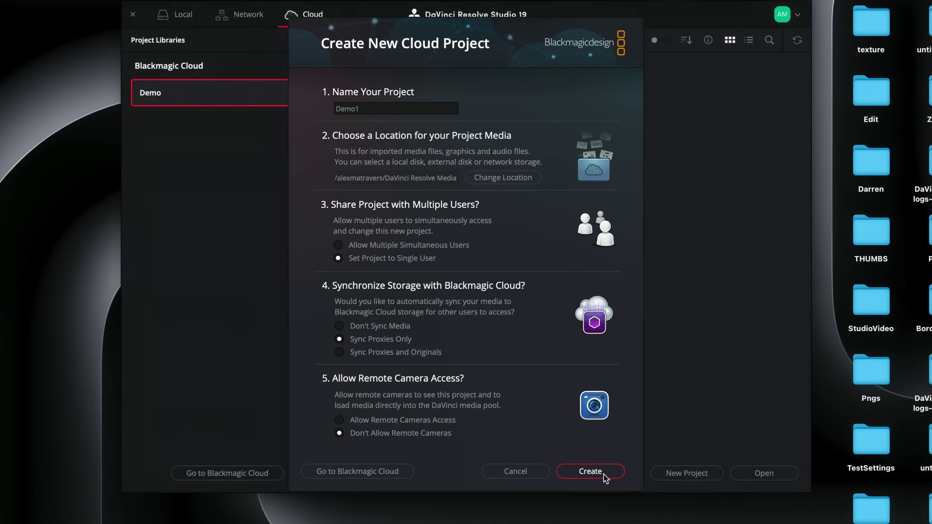
click(603, 474)
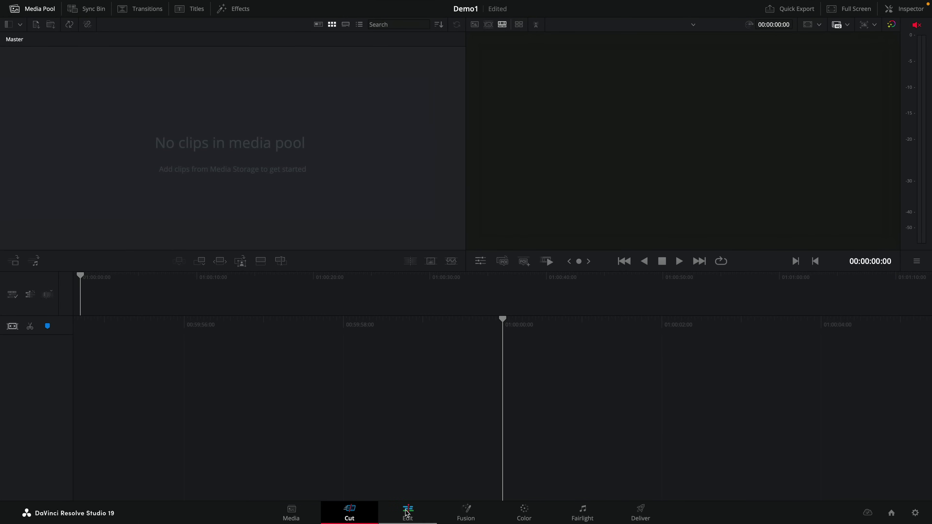
- On the Edit page, pause and resume Demo1's cloud media syncing, then open its sync settings
click(407, 513)
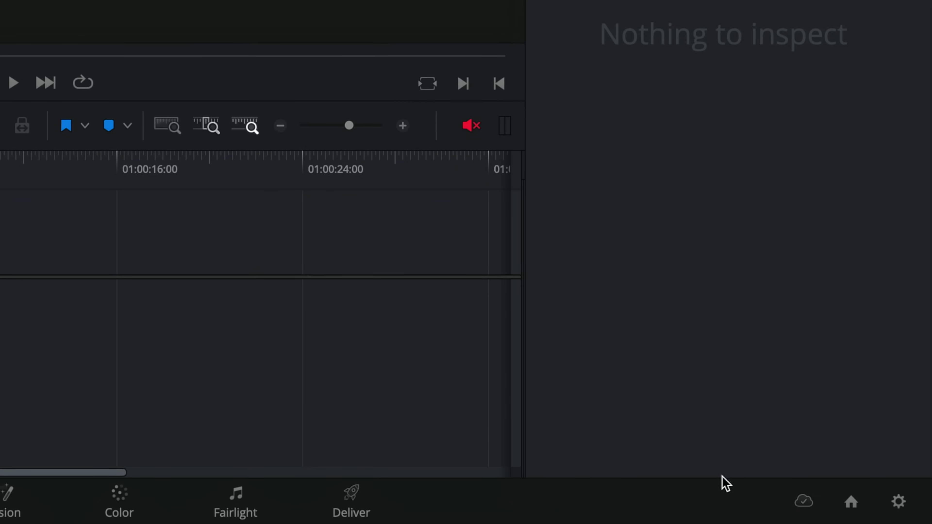
click(807, 506)
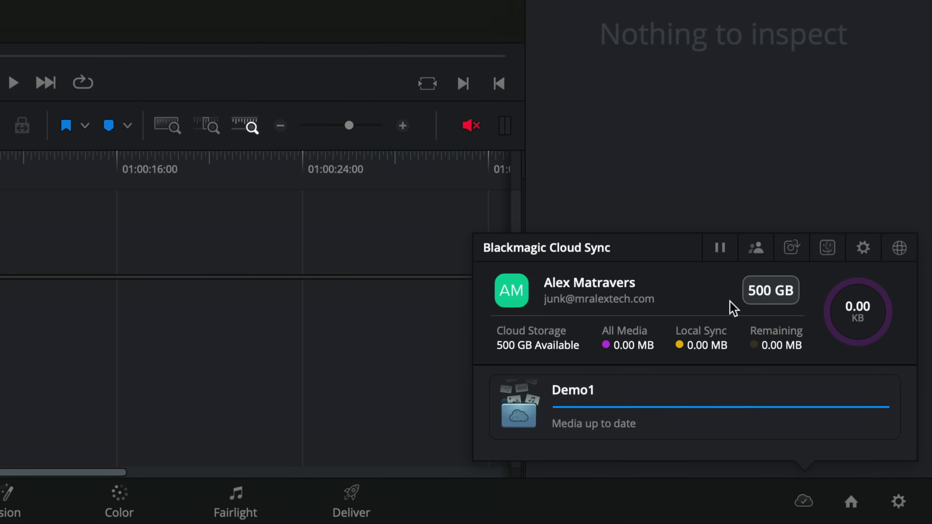
click(720, 247)
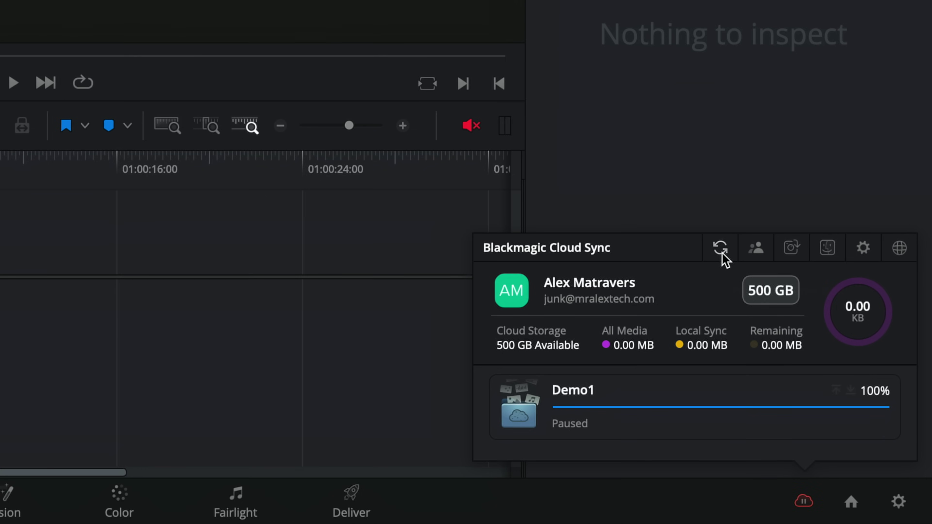
click(722, 252)
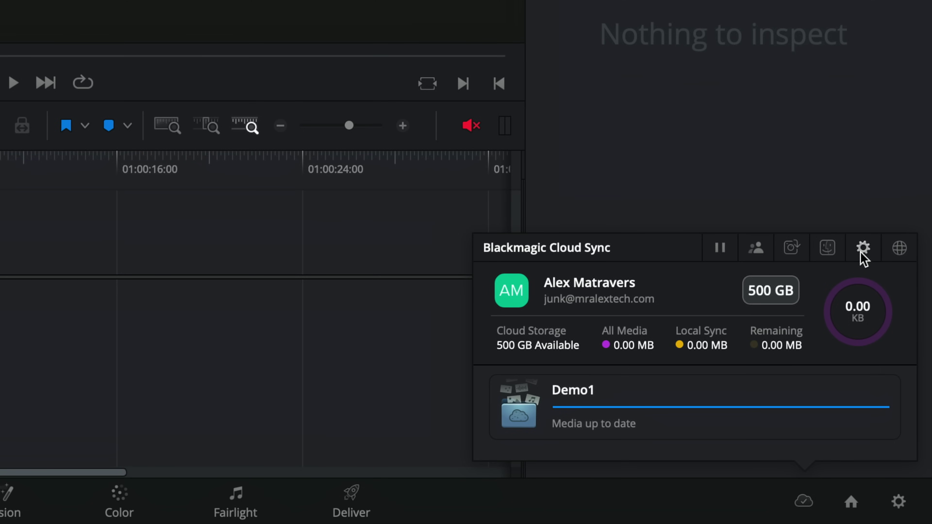
click(860, 253)
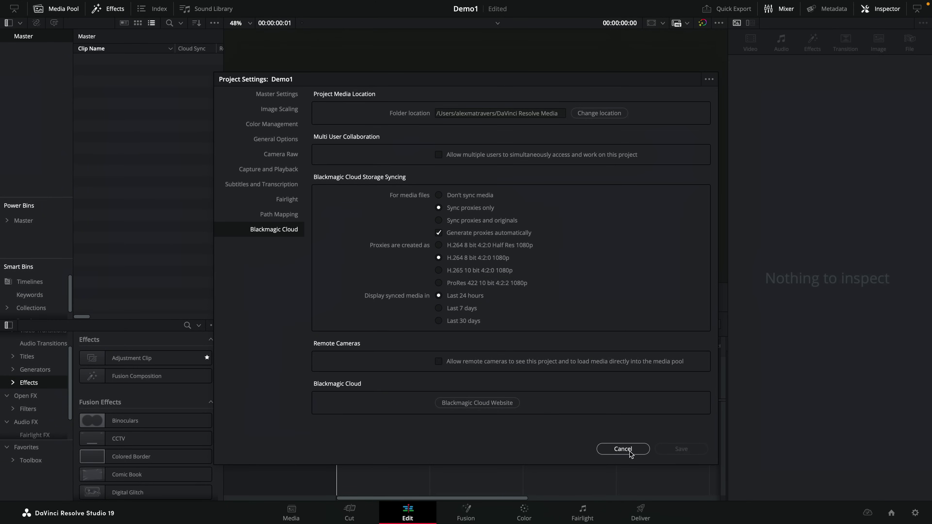
- Close Project Settings without changes after reviewing the Blackmagic Cloud sync options
click(623, 449)
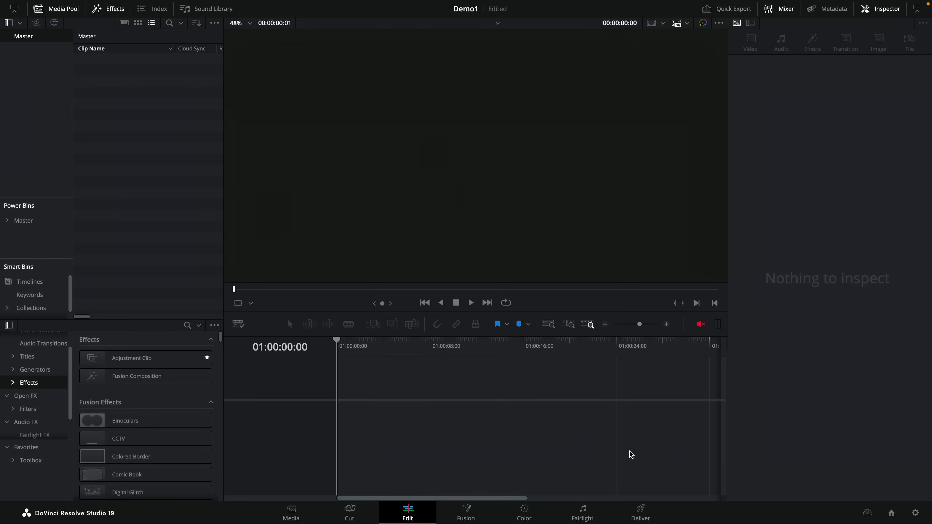
- Import the footage and audio into Demo1's media pool and check the cloud sync status
right_click(102, 101)
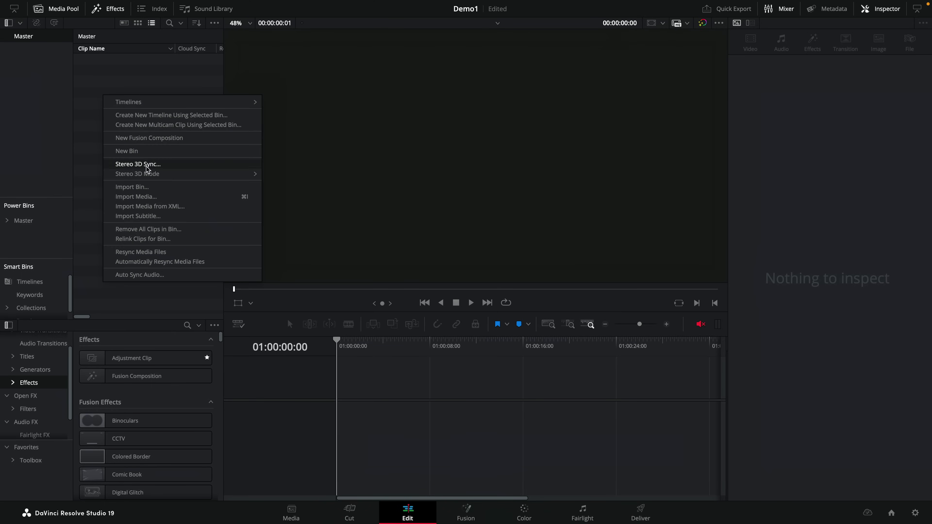
click(149, 198)
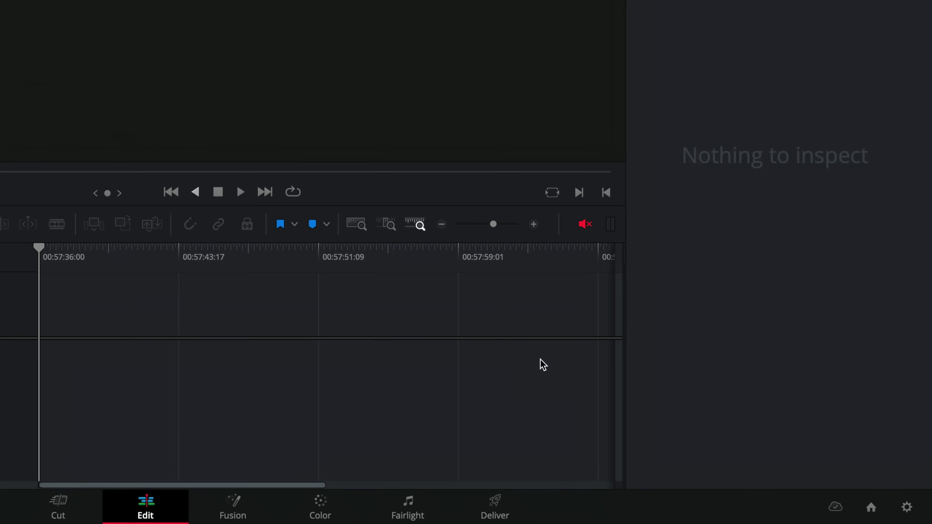
click(835, 507)
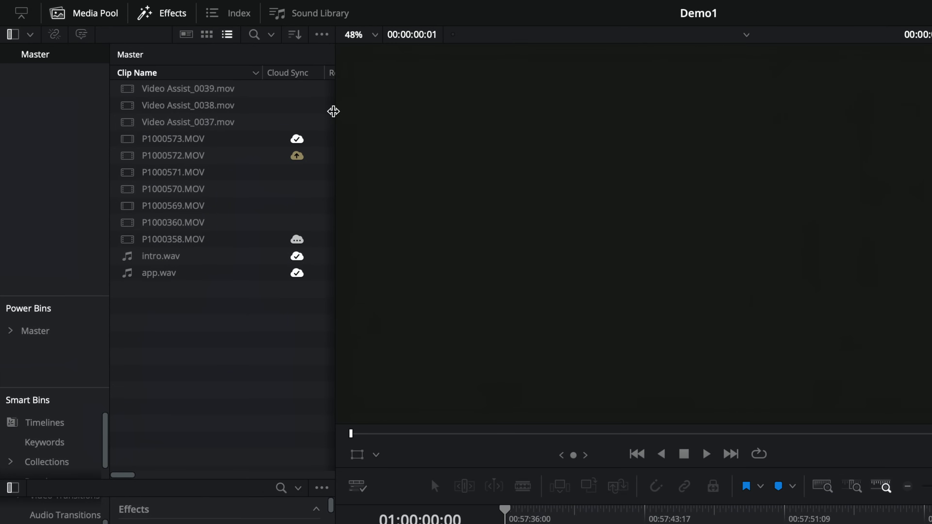
- Widen the media pool and drag P1000570.MOV onto a new Timeline 1
drag(341, 117, 492, 119)
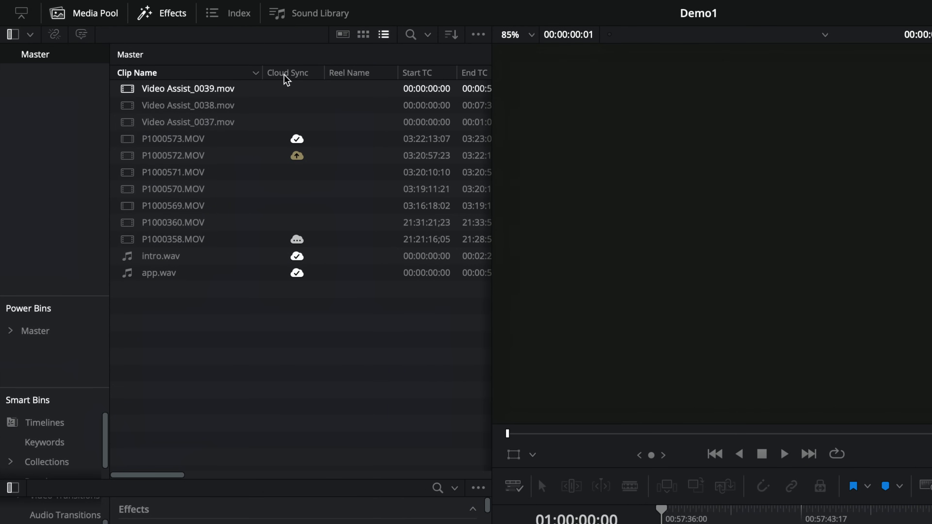
mouse_move(298, 157)
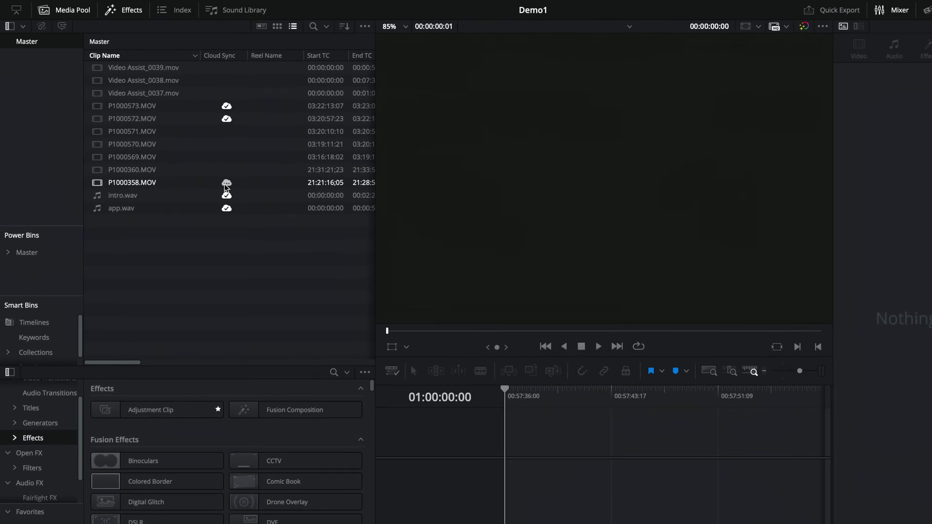
drag(132, 144, 547, 483)
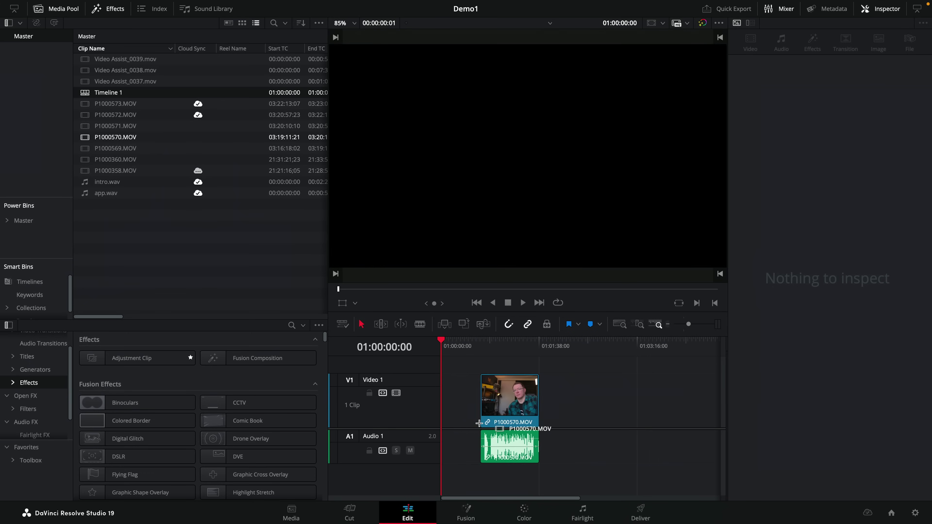
- Place P1000570.MOV and Video Assist_0039.mov on the timeline, zoom out, and select P1000358
drag(479, 423, 477, 422)
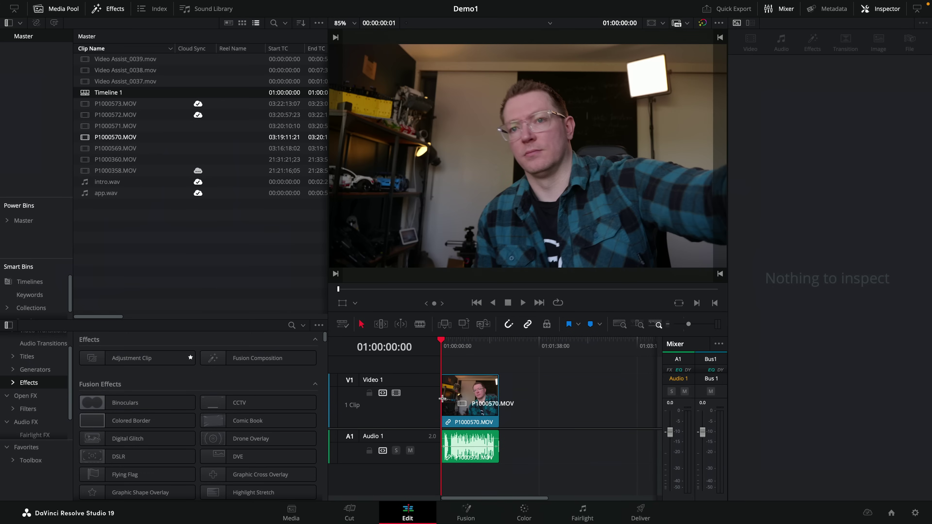
drag(110, 62, 518, 403)
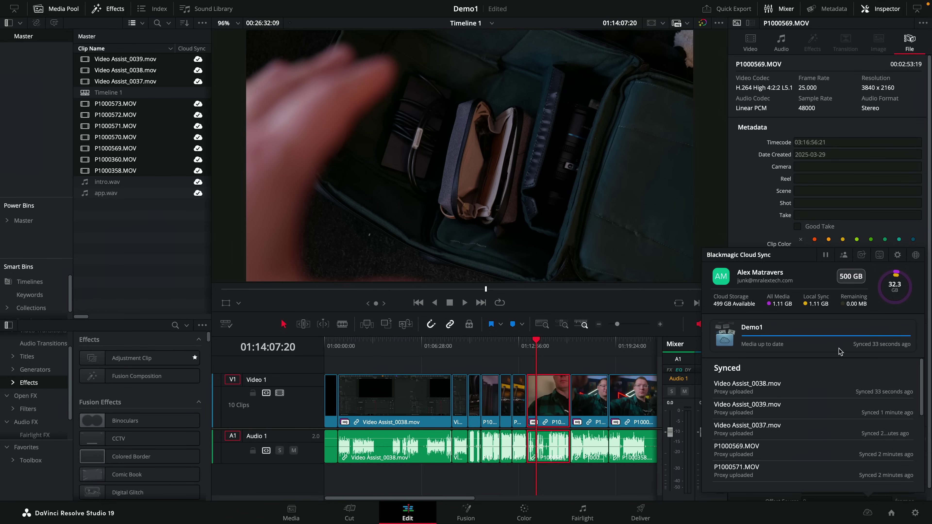
click(599, 325)
drag(507, 347, 523, 343)
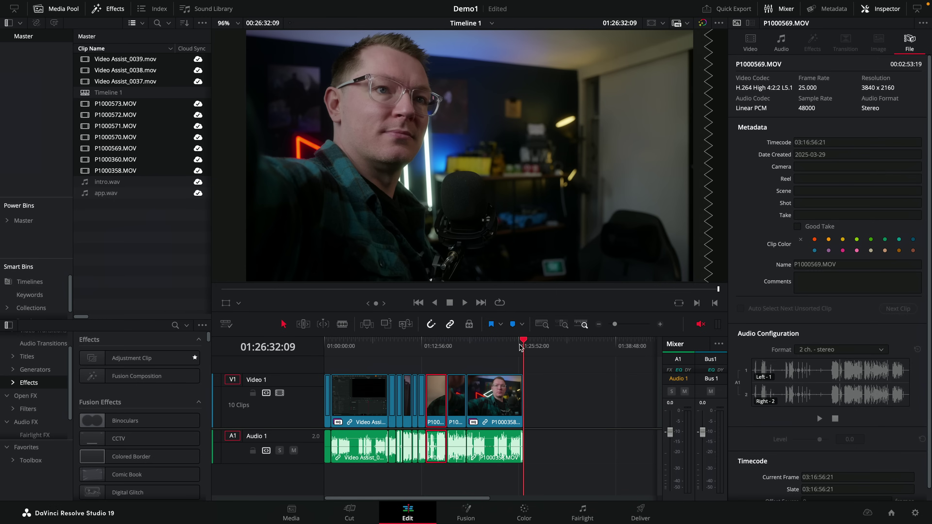
click(494, 400)
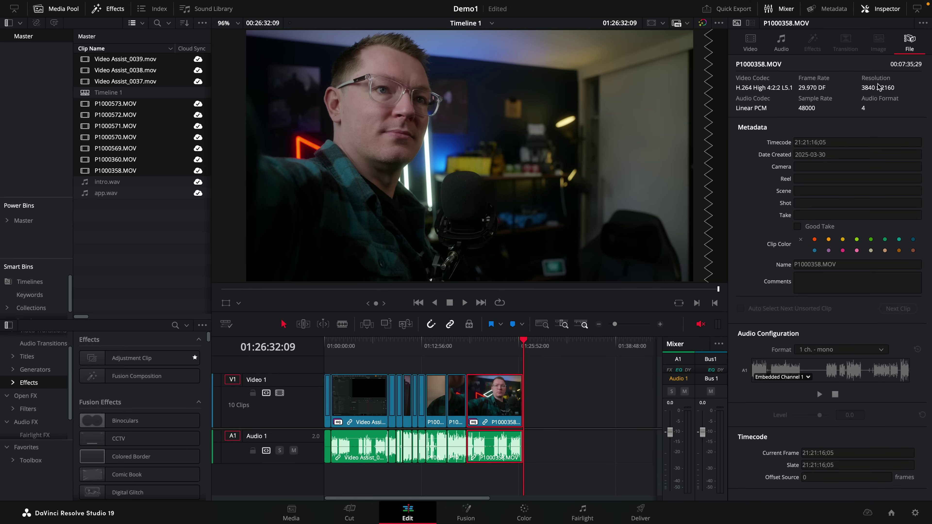
- Confirm in Cloud Sync that Demo1's proxies uploaded, then return the playhead to P1000572.MOV
click(868, 512)
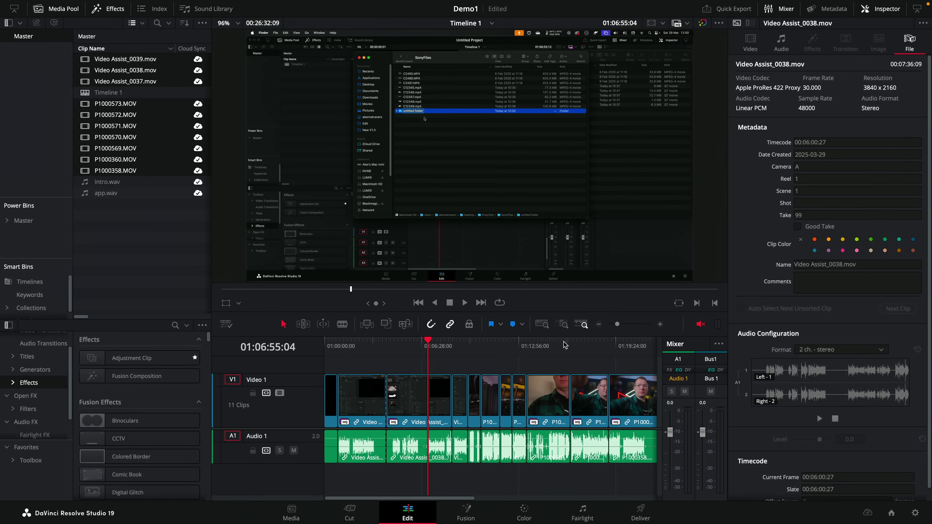
click(547, 343)
click(479, 345)
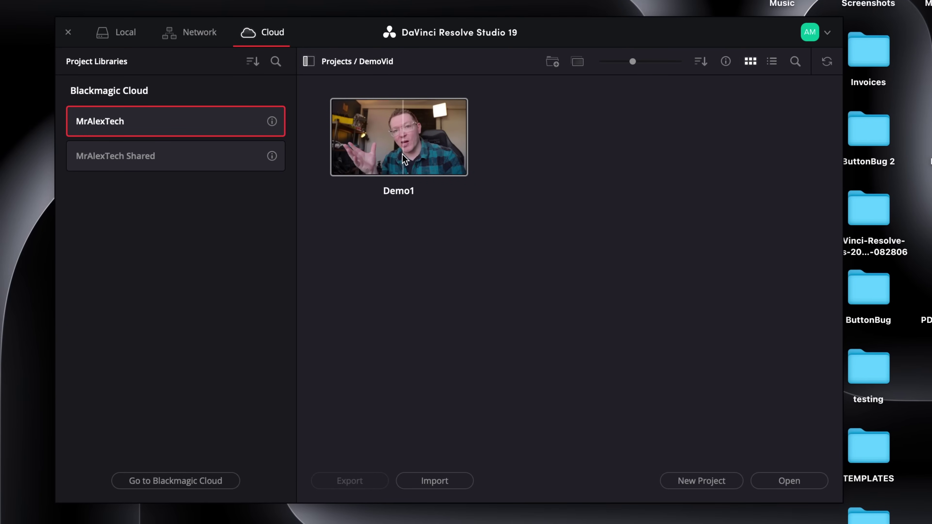
- Select the Demo1 project in MrAlexTech's Projects / DemoVid cloud folder
click(403, 157)
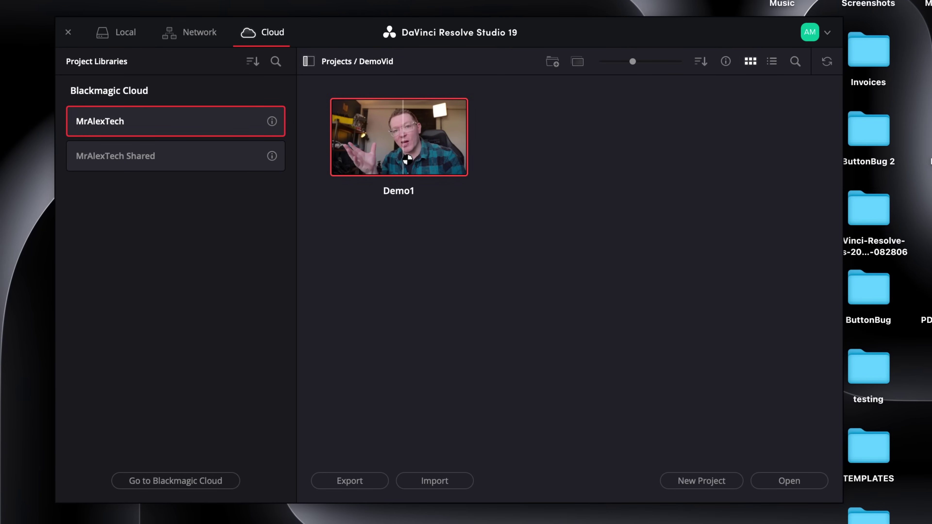
- Open the Demo1 cloud project, syncing only its proxies
double_click(405, 158)
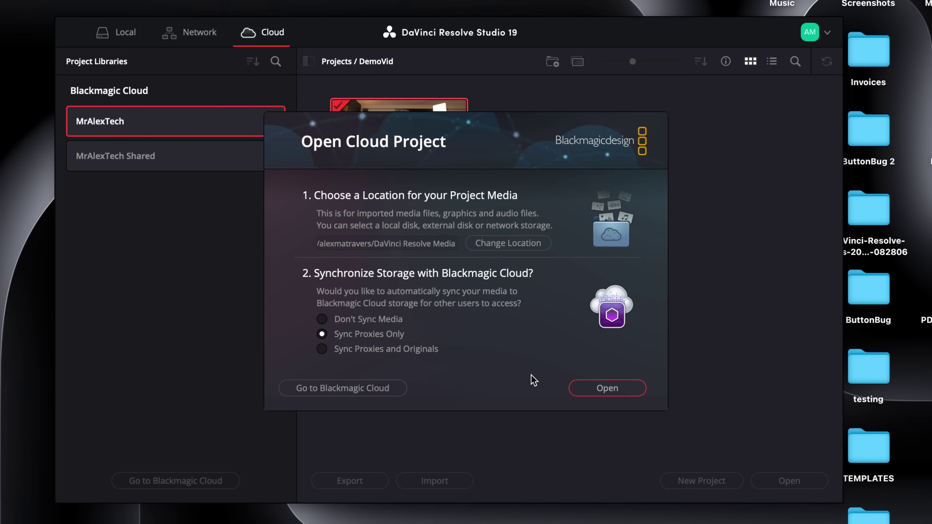
click(614, 390)
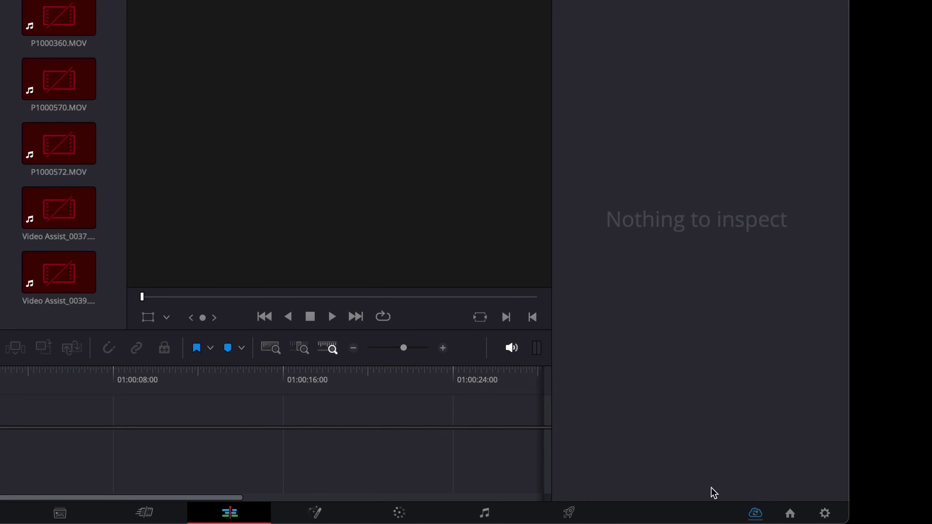
- Follow Demo1's media download in Cloud Sync, then load P1000360.MOV into the viewer
click(756, 514)
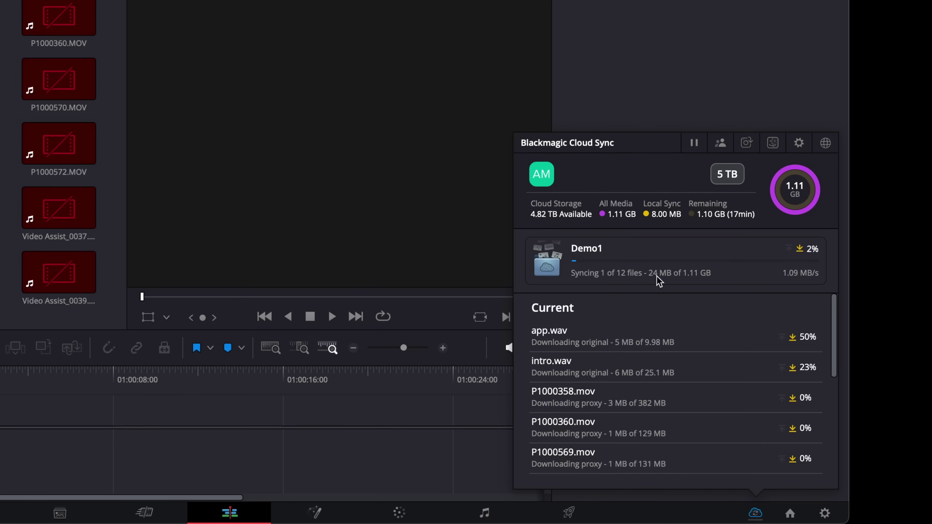
click(72, 22)
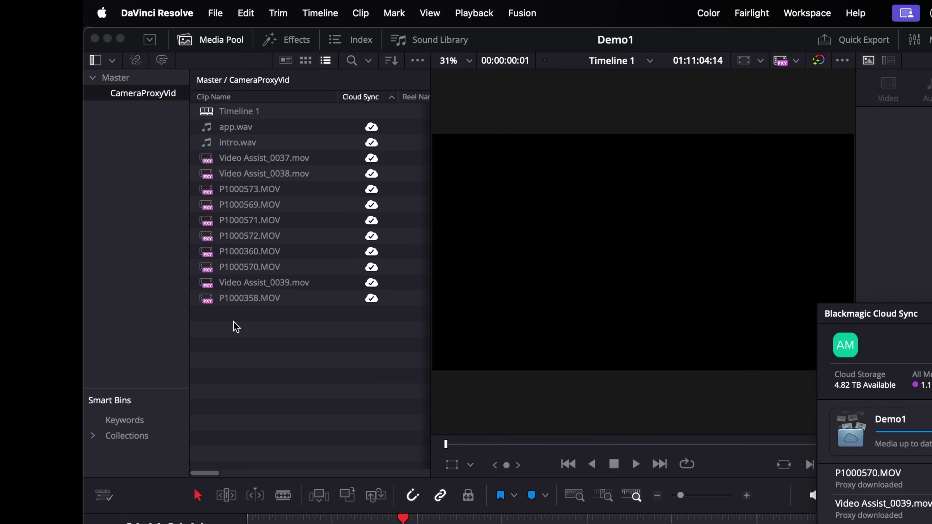
- Select the clips in the media list and move Timeline 1's playhead to 01:17:58:15
drag(283, 359, 416, 523)
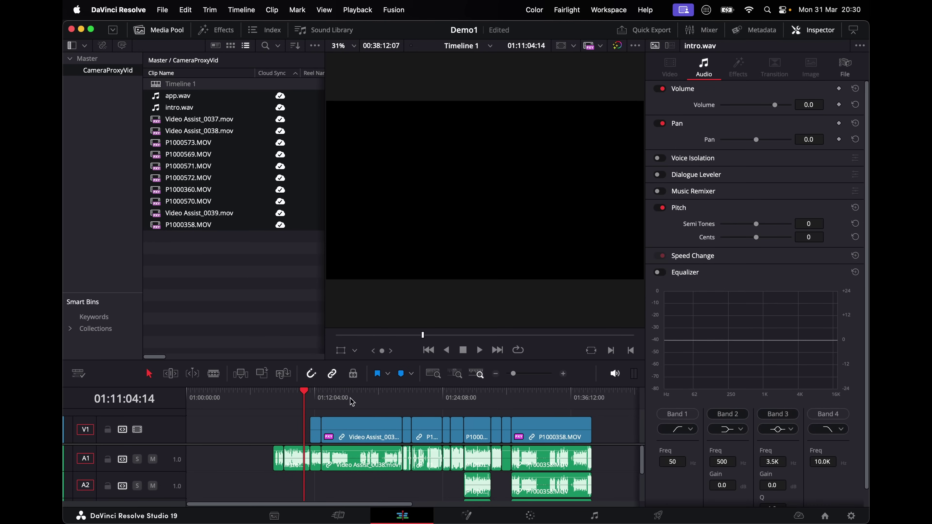
drag(351, 398, 529, 398)
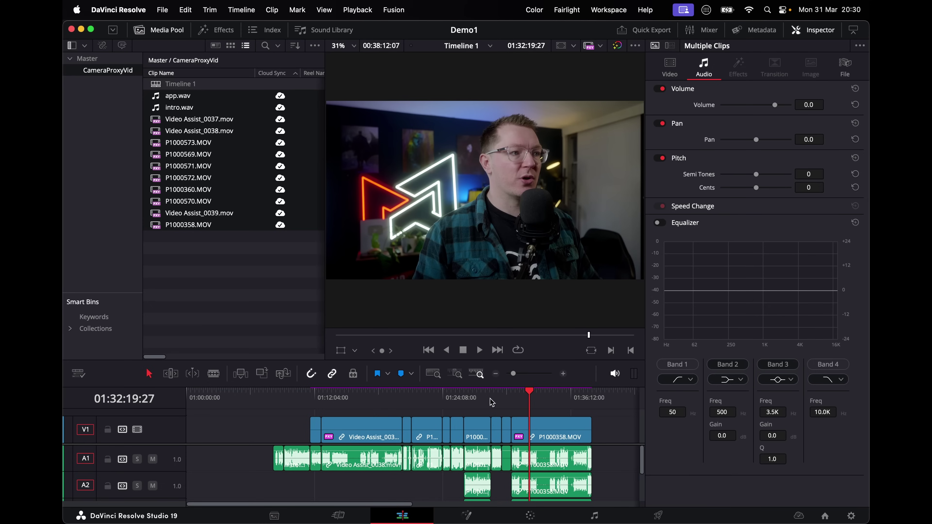
click(379, 402)
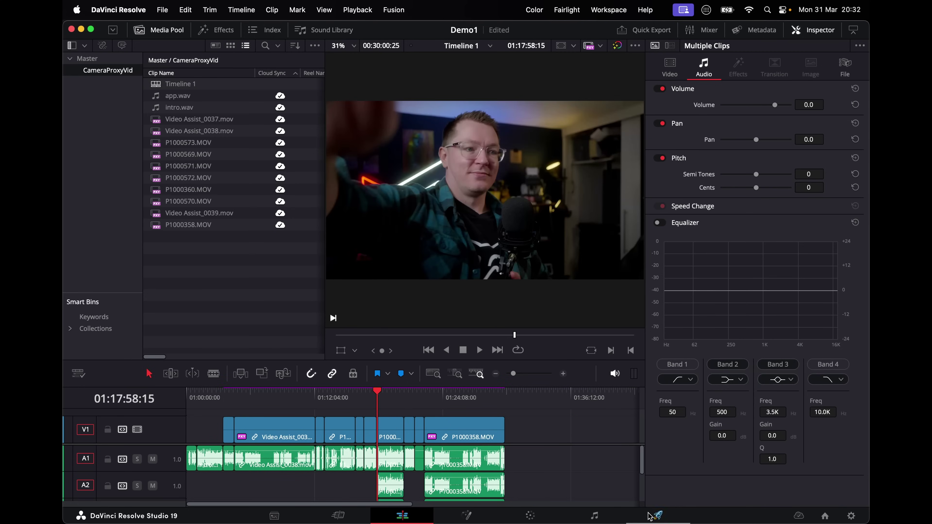
click(656, 515)
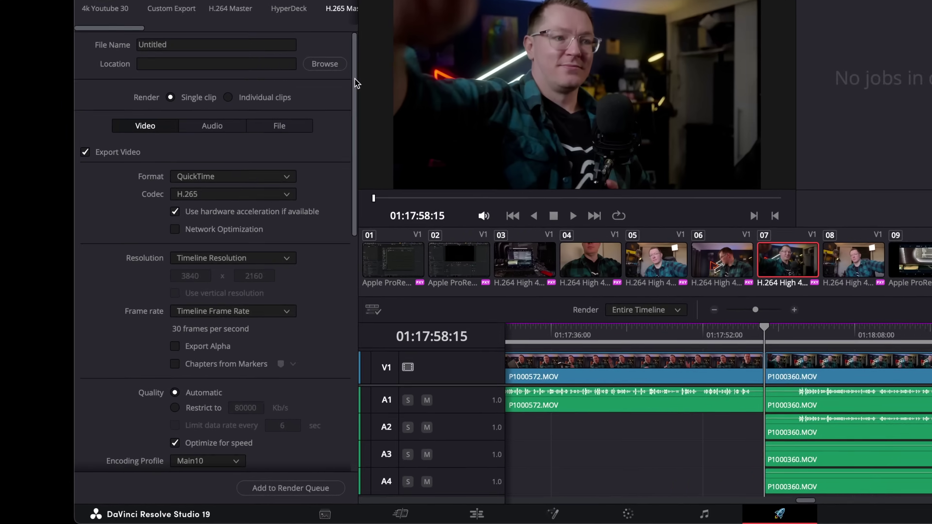
- Enable Use proxy media in the Deliver page's Advanced Settings
drag(355, 79, 363, 310)
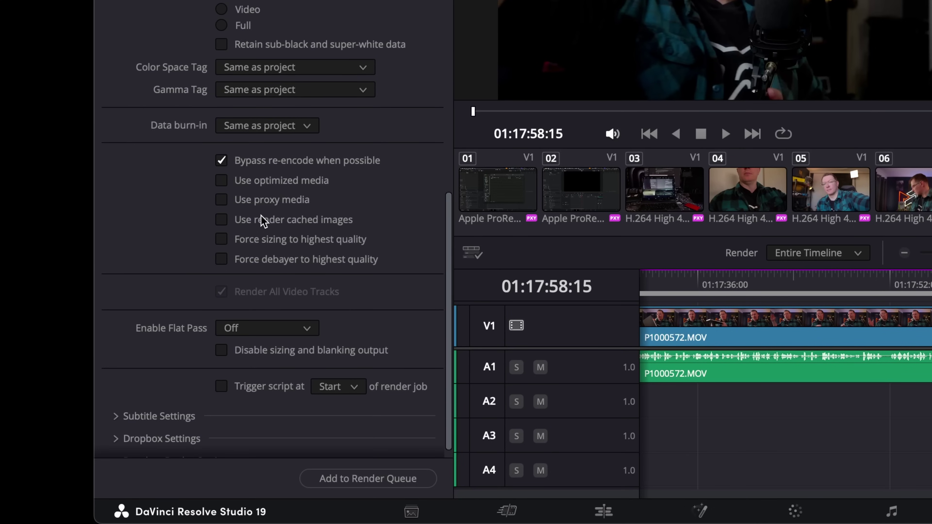
click(224, 202)
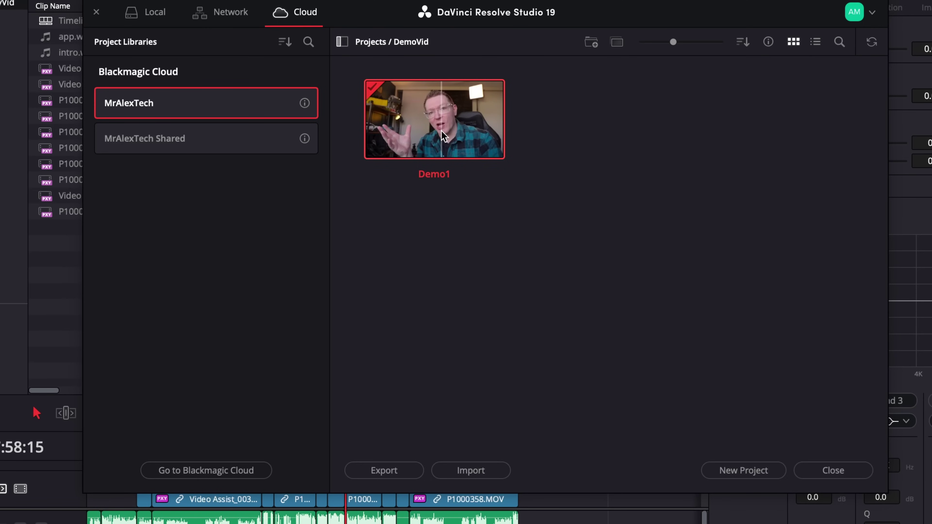
- Copy Demo1 from the cloud to Local / Local Database and view the Local projects
click(618, 42)
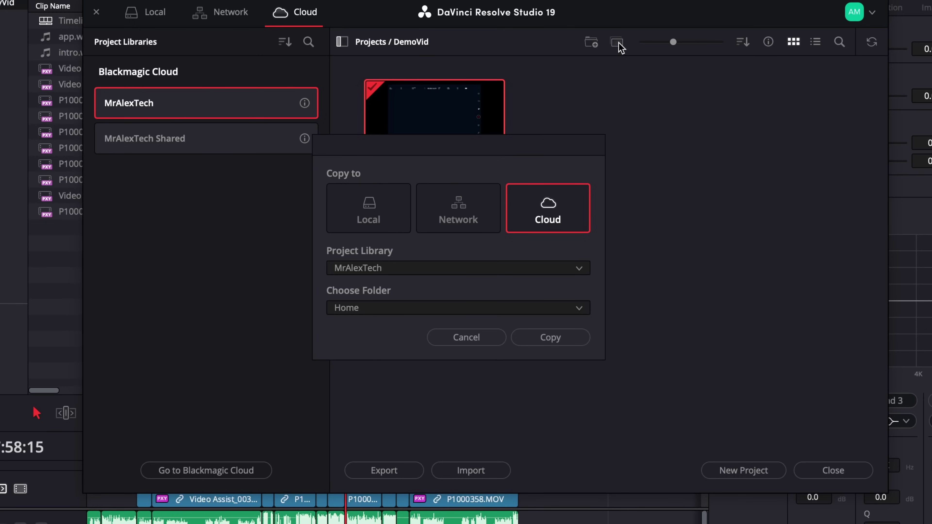
click(373, 223)
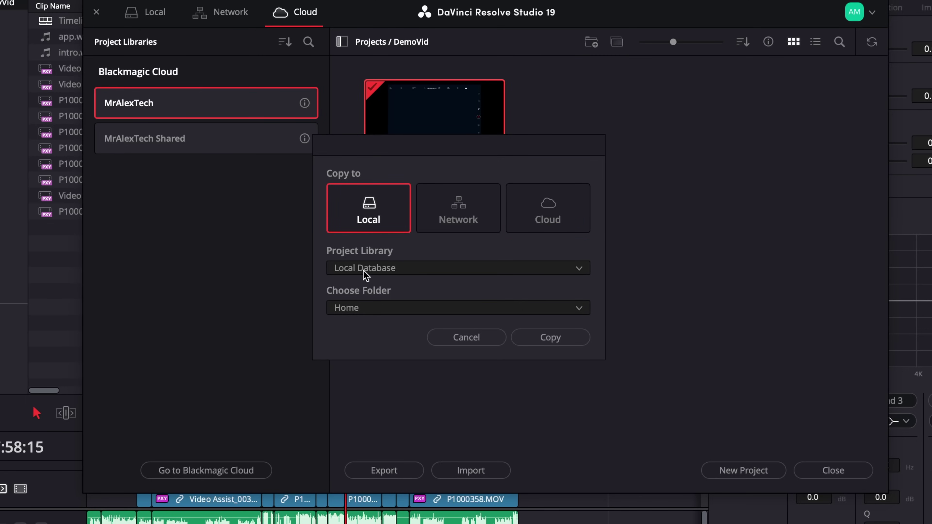
click(558, 343)
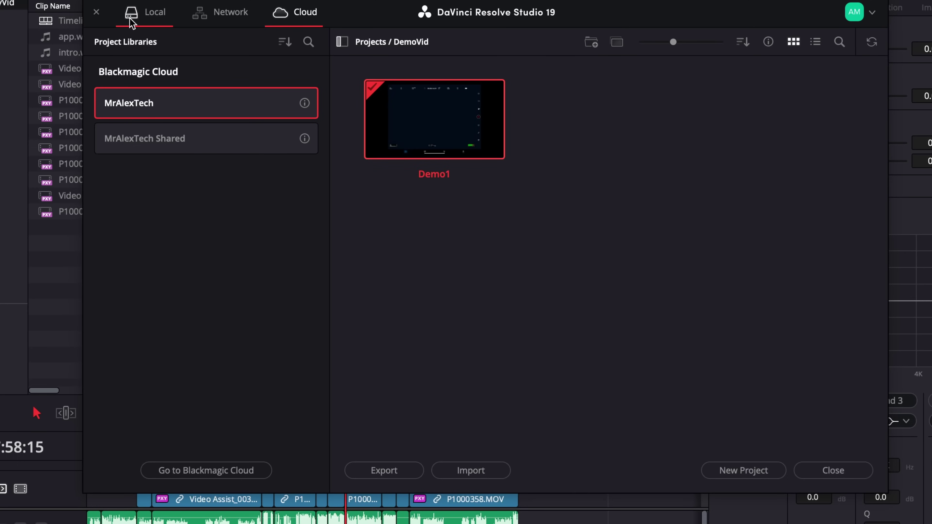
click(164, 24)
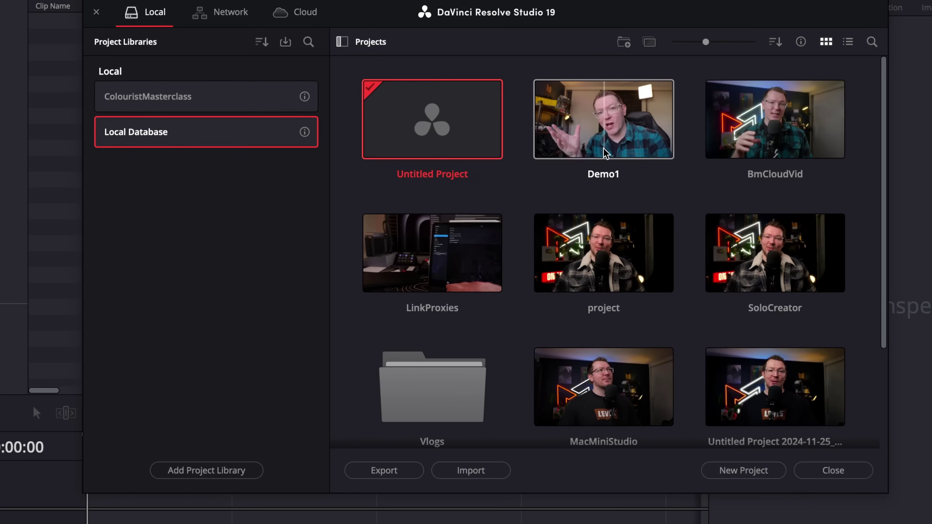
- Open the local Demo1, set playback to Prefer Proxies, and scrub to confirm footage plays
double_click(601, 142)
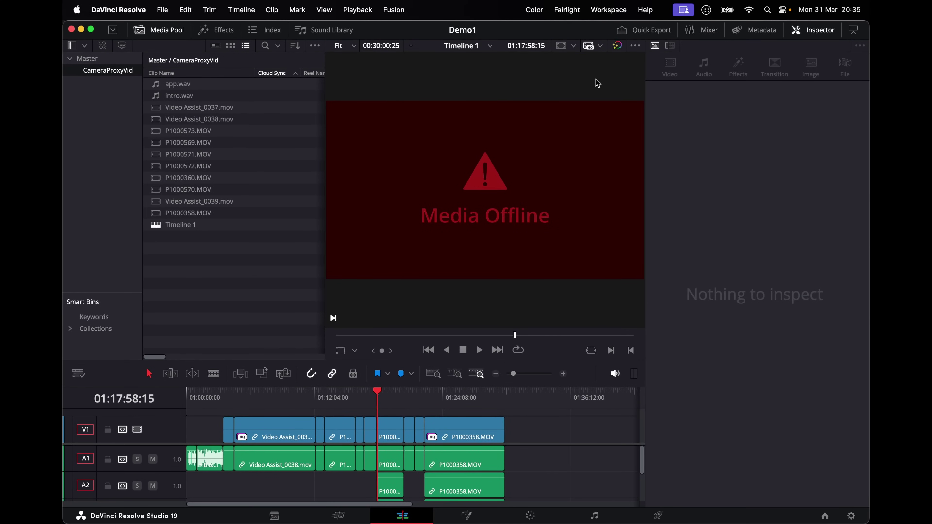
click(599, 45)
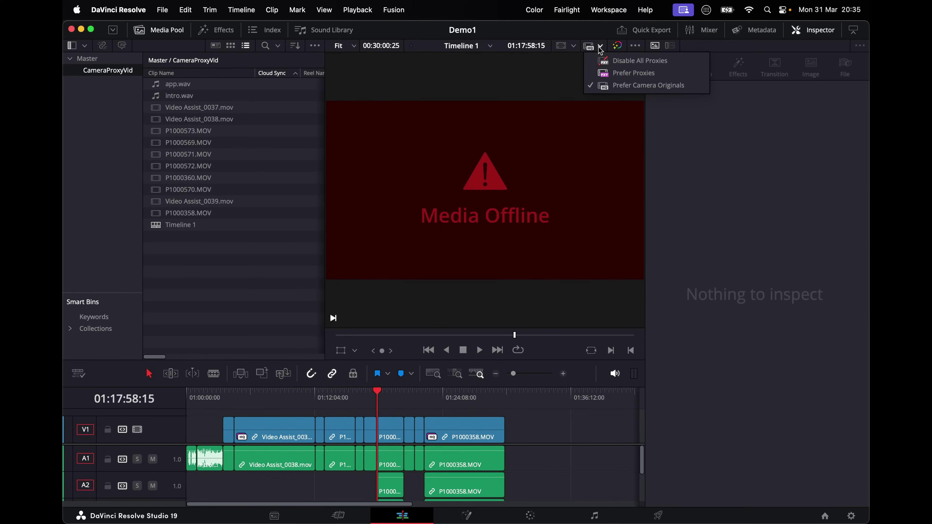
click(628, 74)
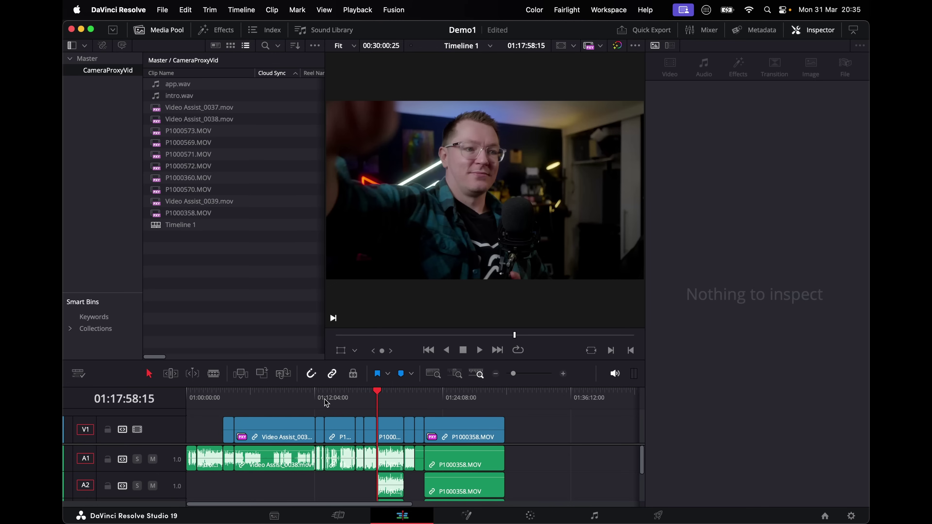
drag(325, 403, 270, 406)
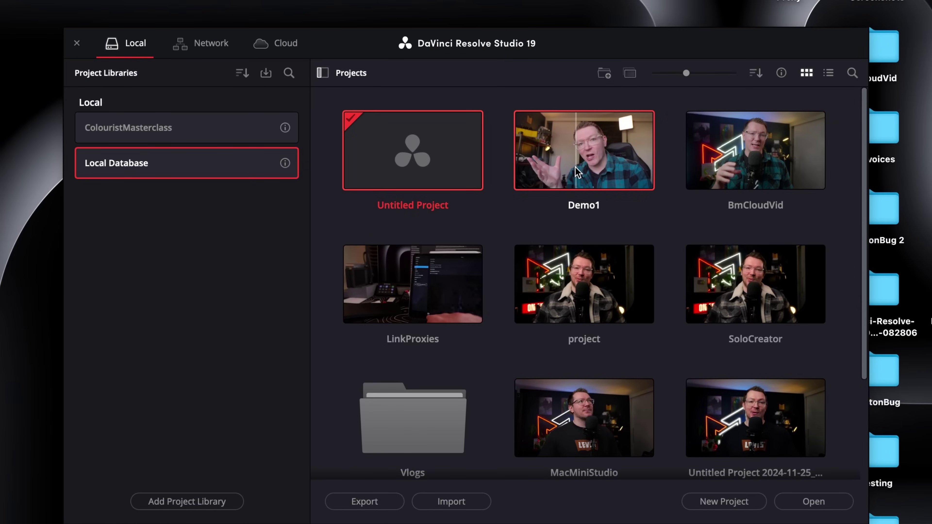
- Start copying Demo1 with Cloud as the copy destination
click(631, 74)
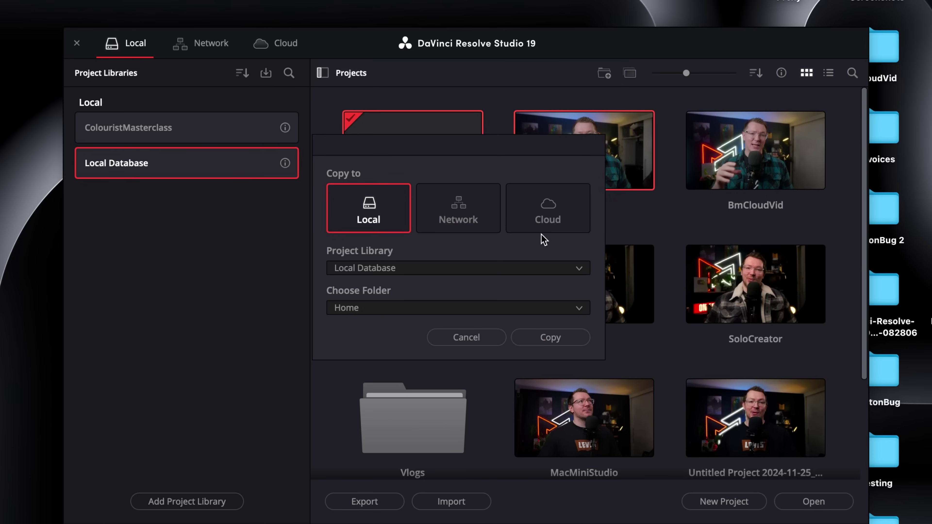
click(540, 228)
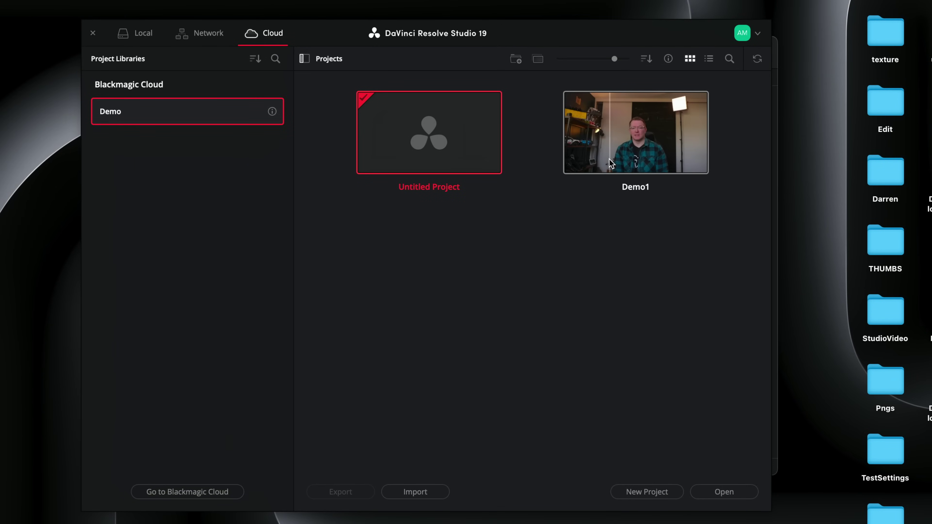
- Remove the Demo1 cloud project from the Demo library with Delete… from its context menu
click(611, 152)
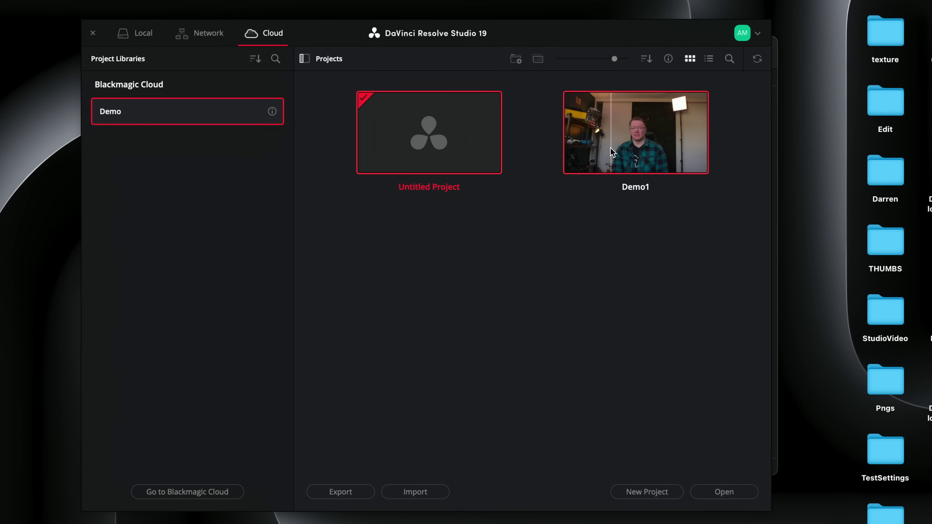
right_click(618, 141)
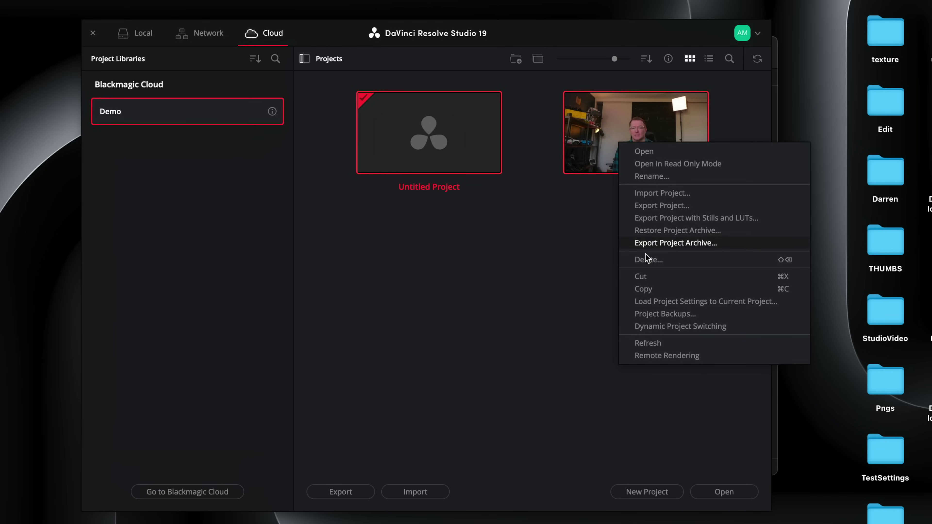
click(648, 261)
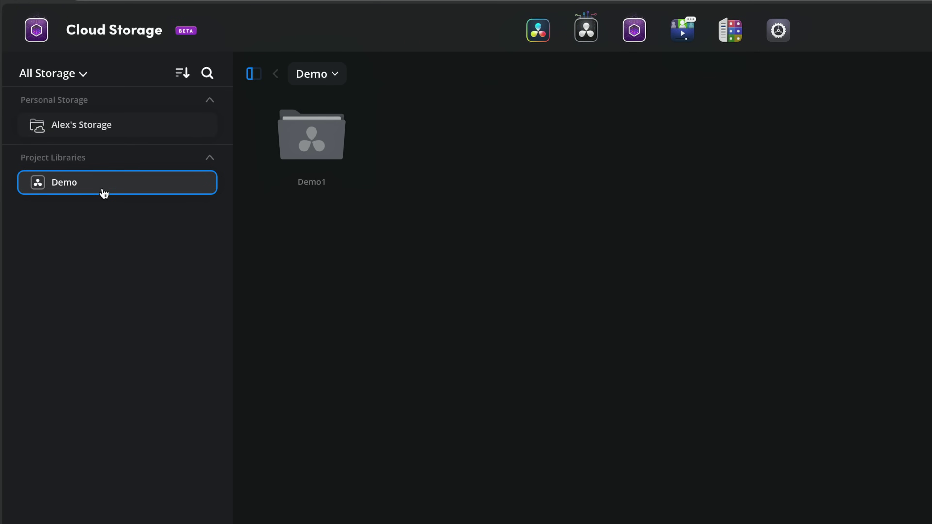
- Browse Demo1 > CameraProxyVid > Proxy in cloud storage to check the proxy clips, then go back up
double_click(320, 140)
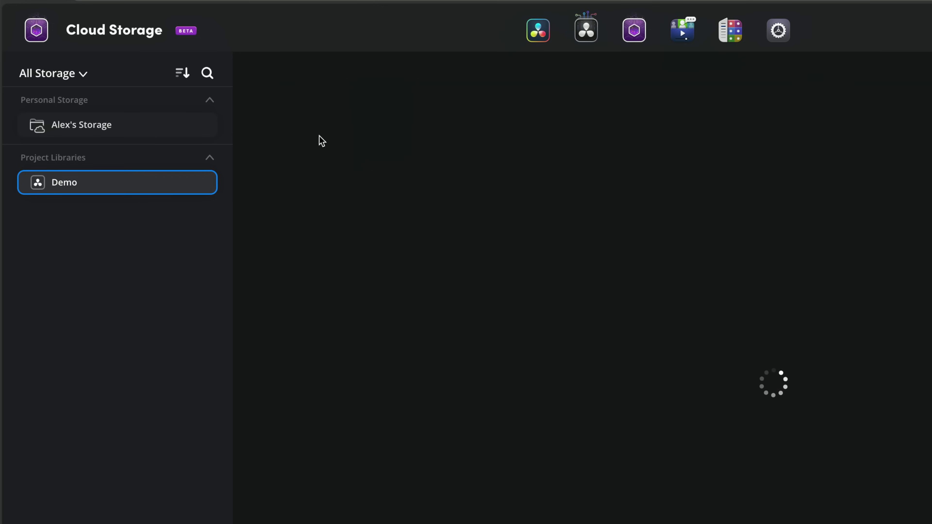
double_click(313, 133)
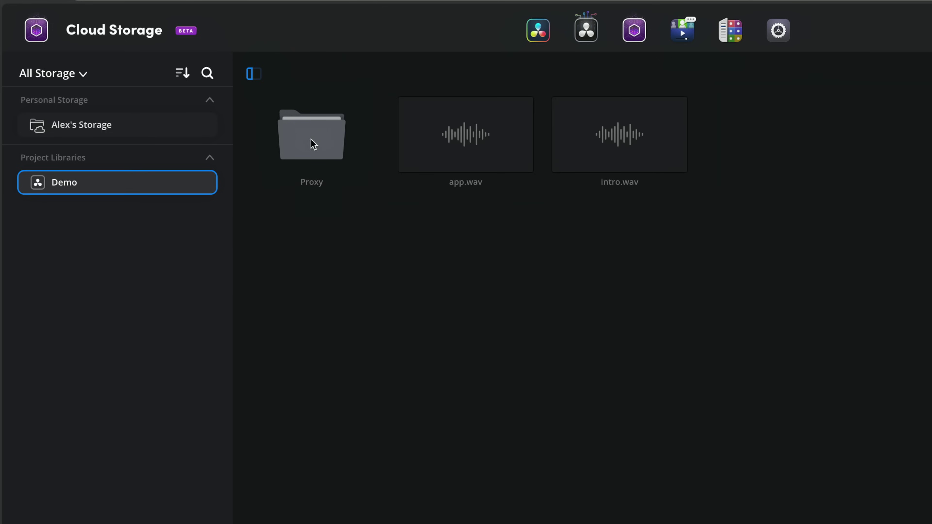
double_click(313, 142)
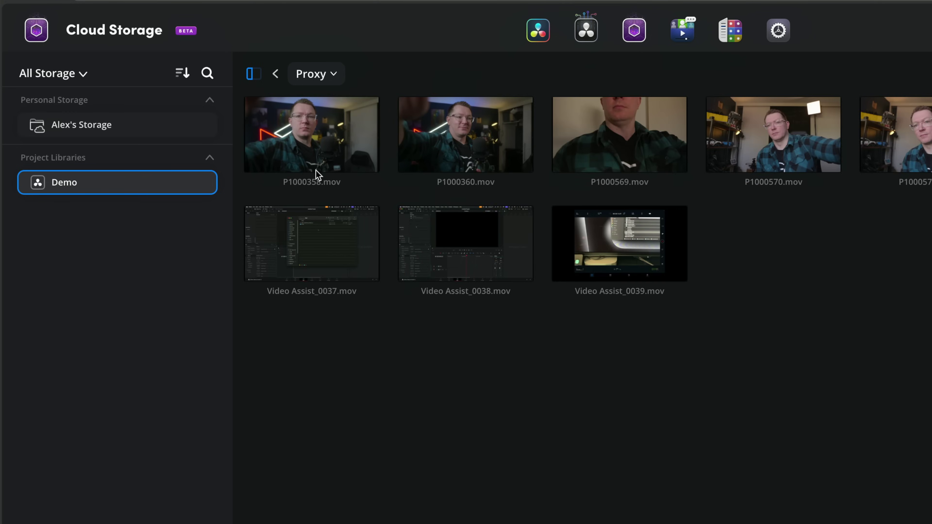
click(276, 77)
click(276, 77)
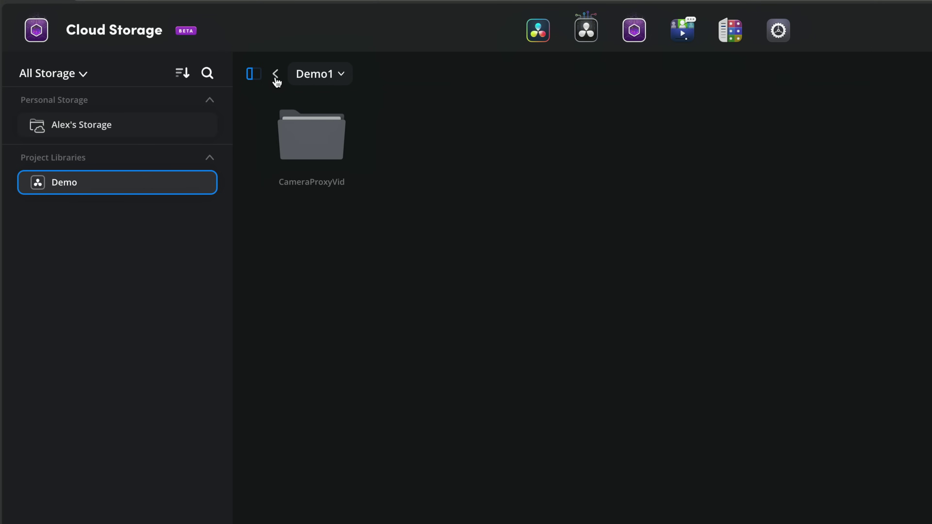
click(277, 79)
- Permanently delete the Demo1 folder from Blackmagic Cloud storage, leaving 0 B used
click(307, 143)
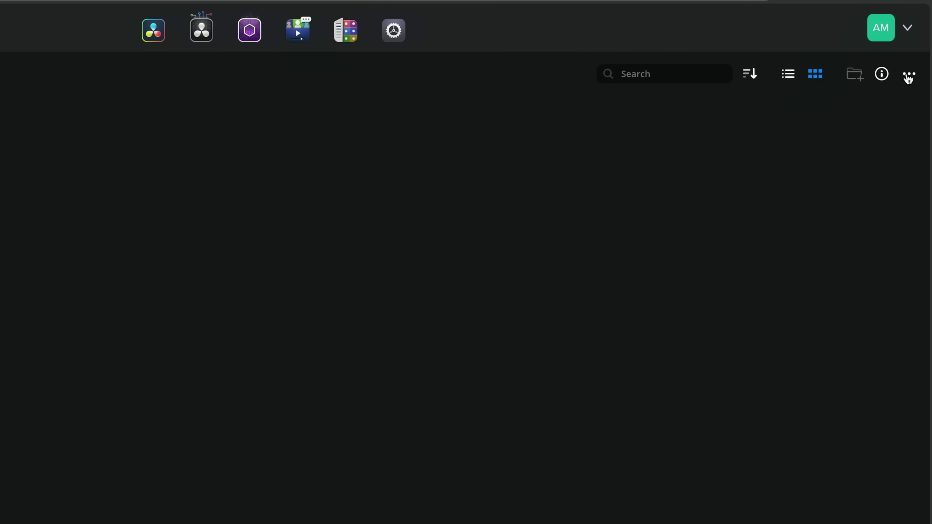
click(909, 75)
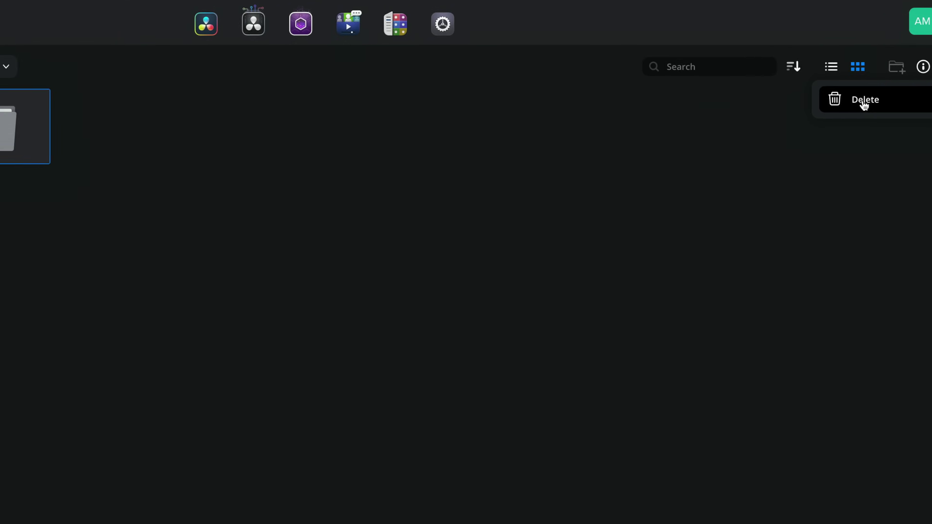
click(864, 100)
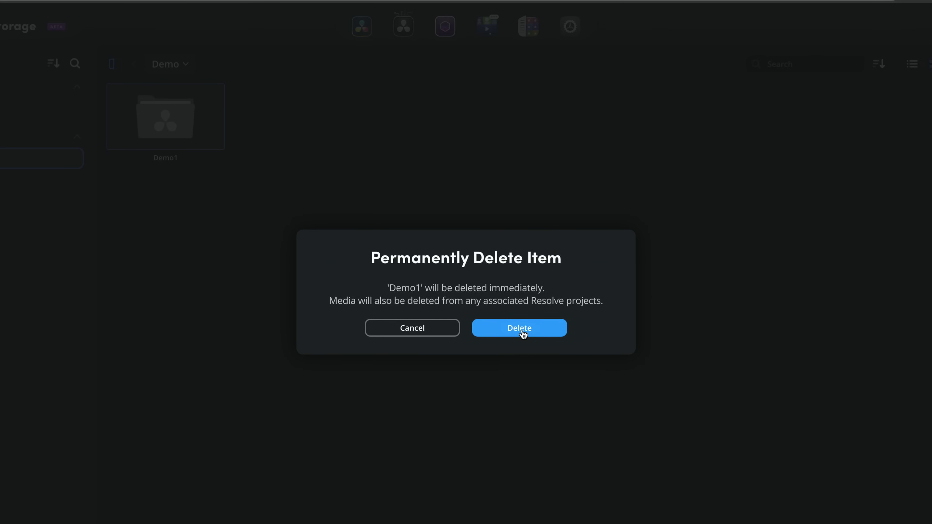
click(523, 332)
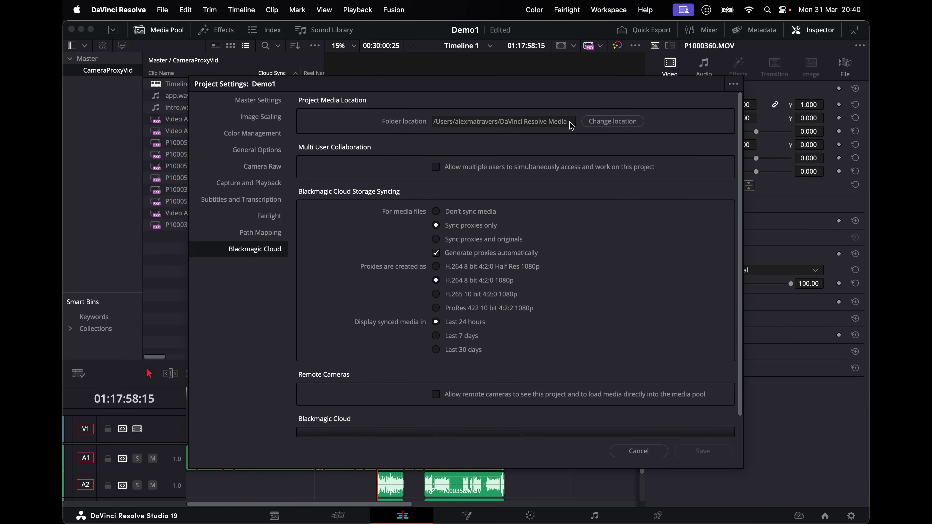
- Select the Blackmagic Cloud folder location path in Demo1's Project Settings
drag(573, 124, 431, 124)
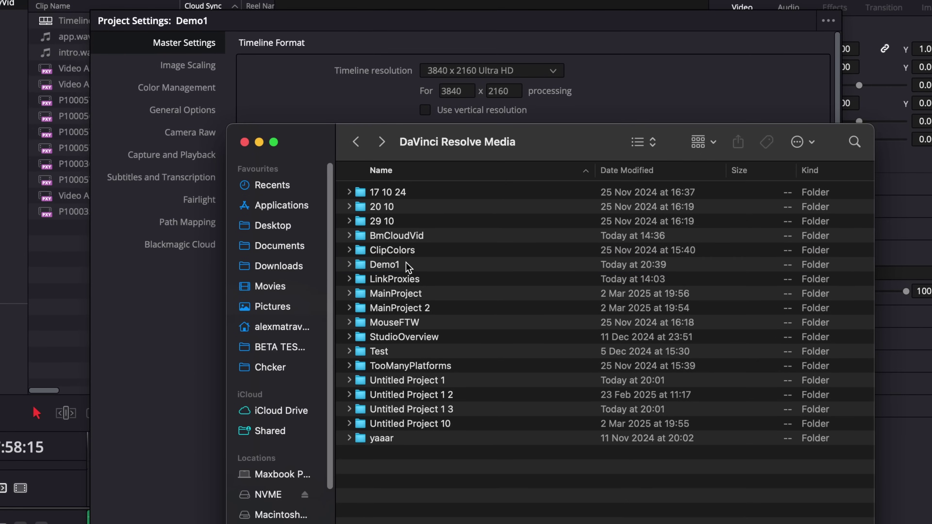
- Move the Demo1 folder from DaVinci Resolve Media to the Bin with Cmd+Delete
click(422, 265)
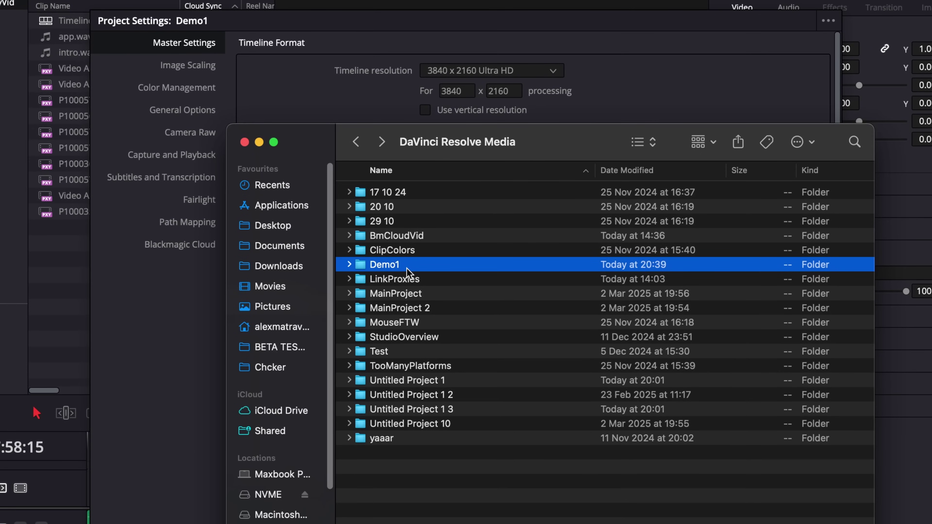
key(super+BackSpace)
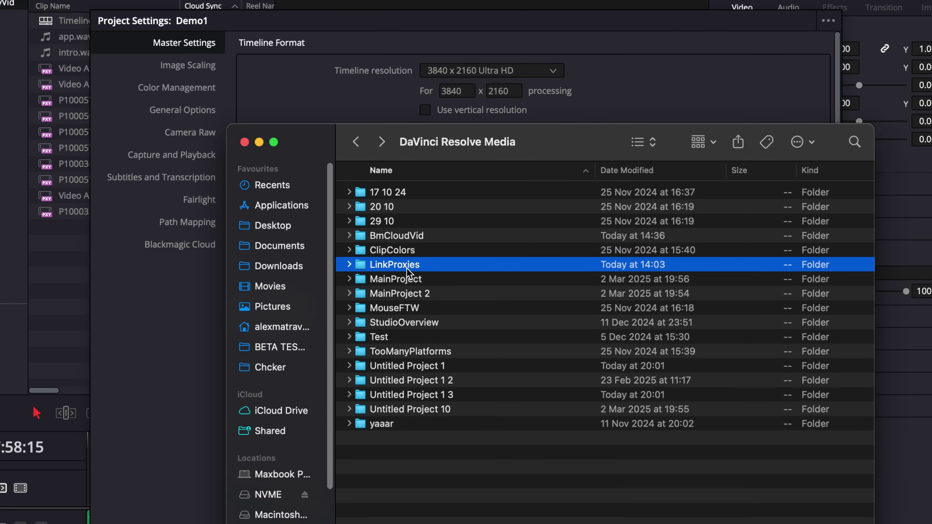